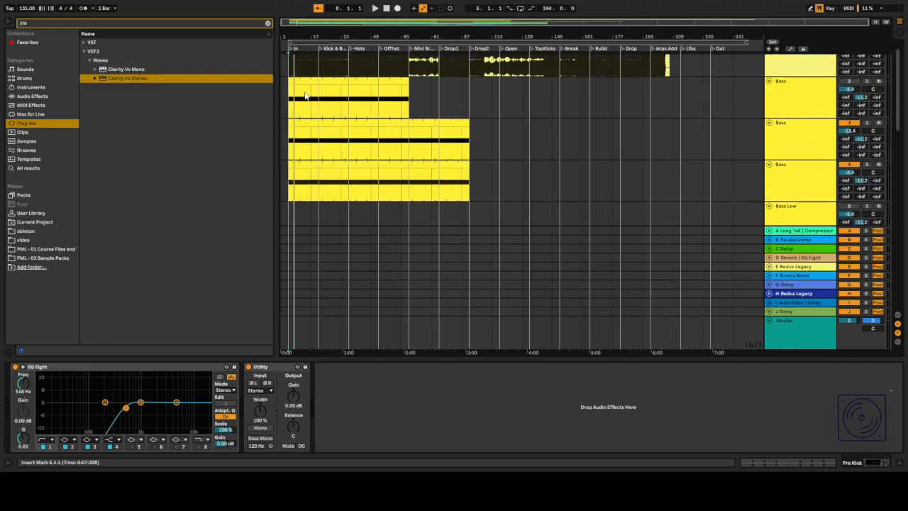
# Play the arrangement from bar 5 and examine the bass, drum, clap, hi-hat and vocal tracks through the Hats section
pyautogui.scroll(3, 287, 96)
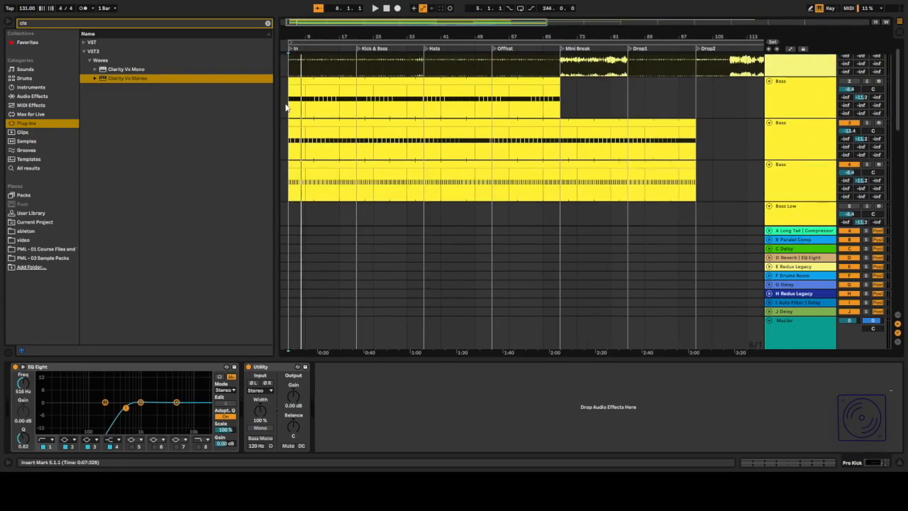
pyautogui.click(291, 149)
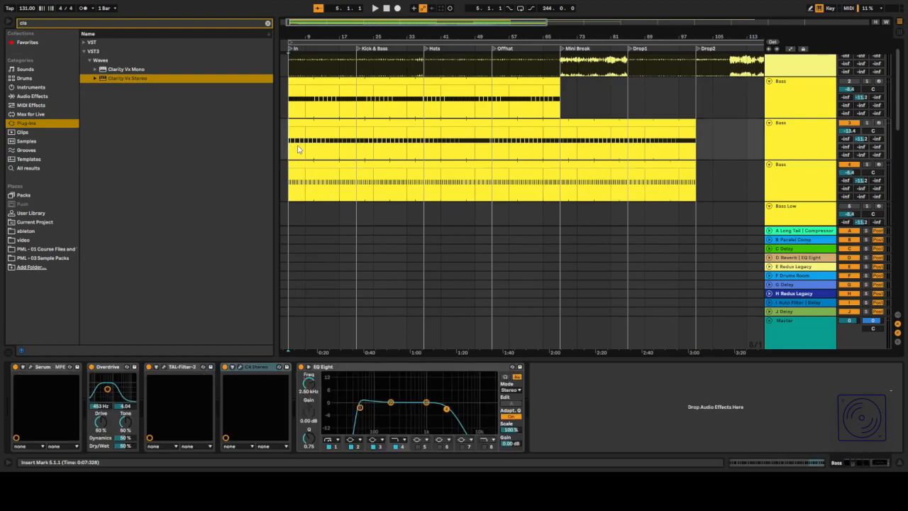
pyautogui.moveTo(445, 360); pyautogui.dragTo(444, 363)
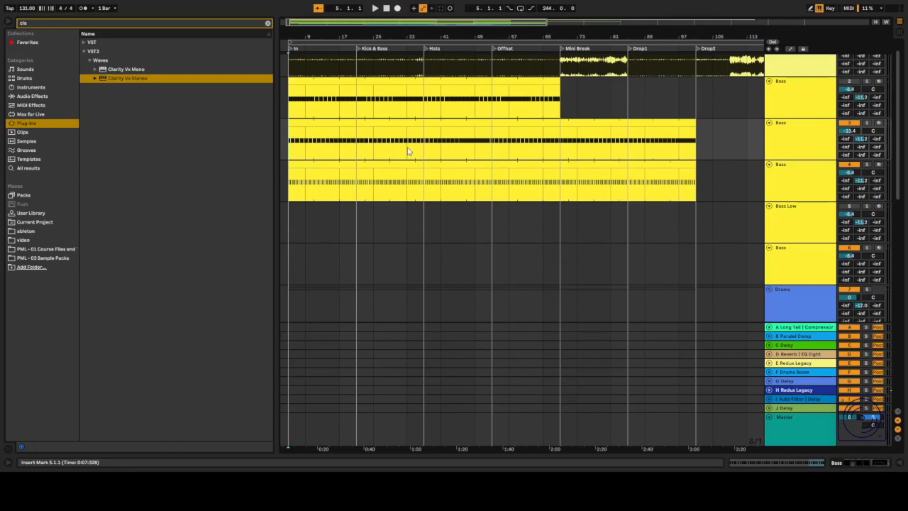
pyautogui.press('space')
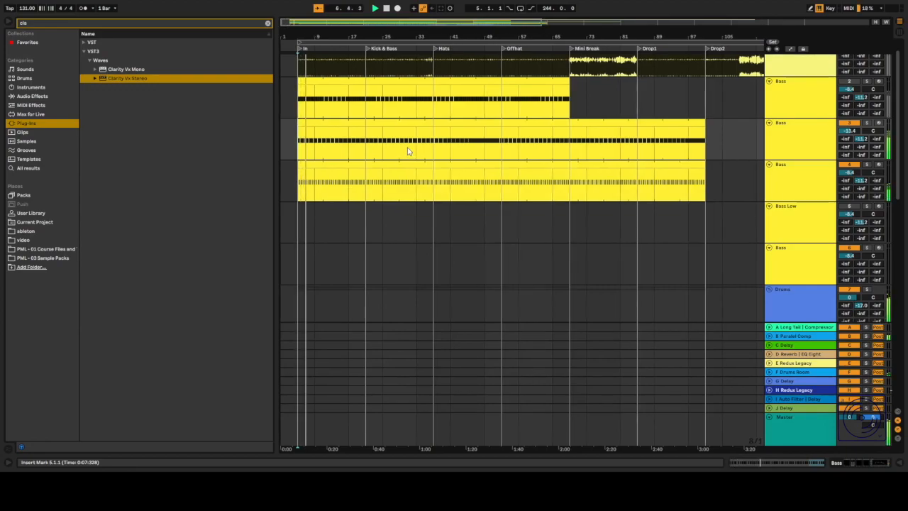
pyautogui.scroll(-5, 411, 151)
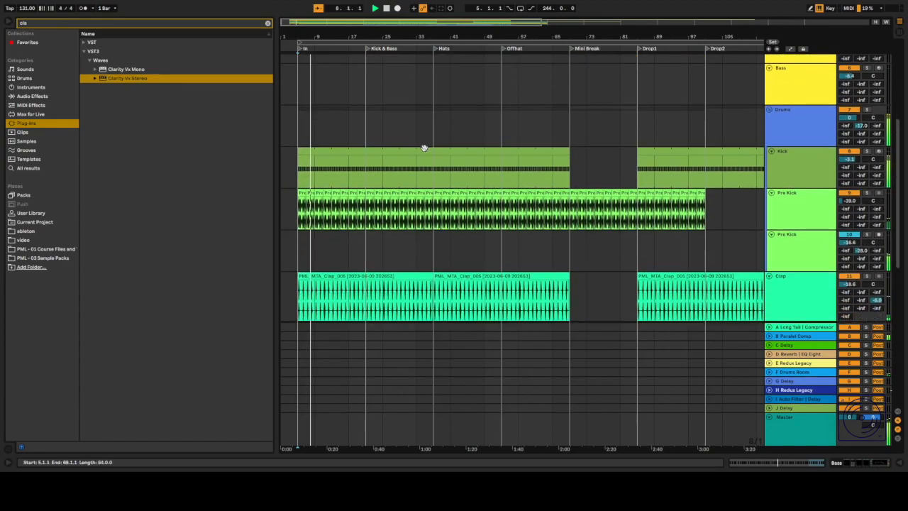
pyautogui.scroll(-4, 424, 148)
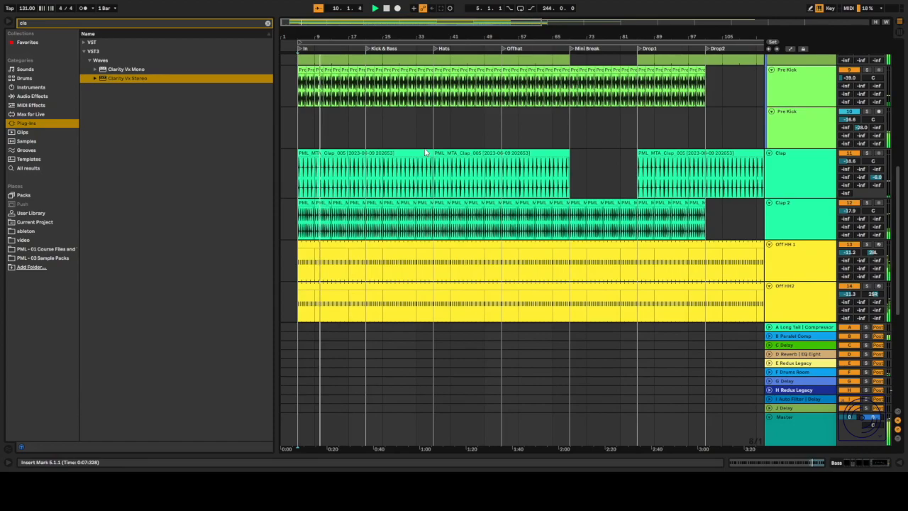
pyautogui.scroll(-3, 425, 151)
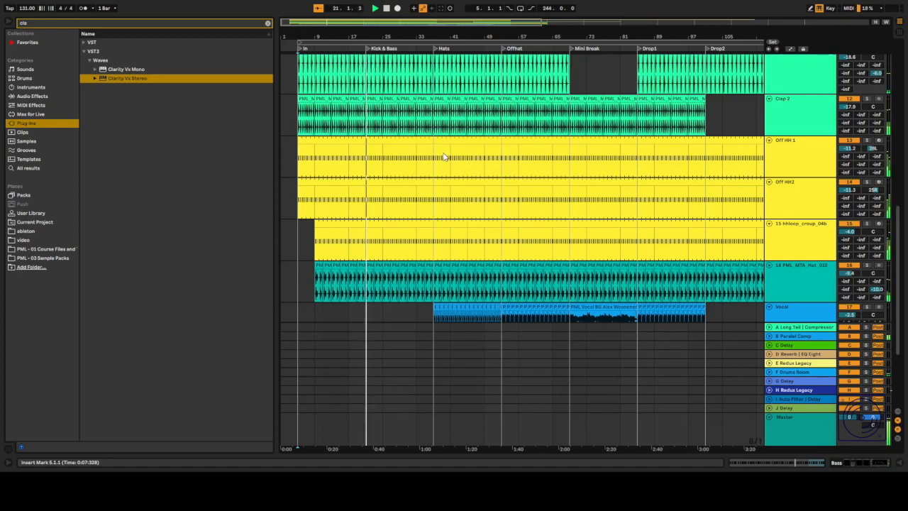
pyautogui.scroll(1, 444, 156)
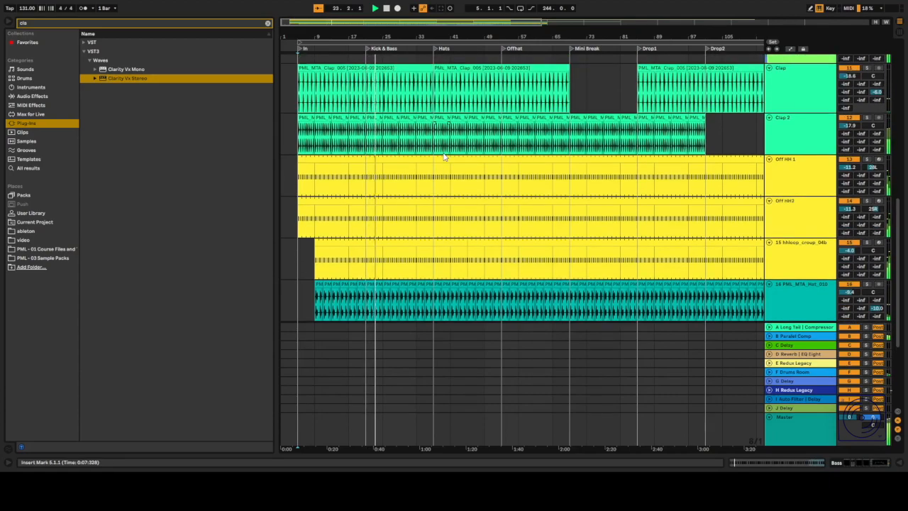
pyautogui.scroll(-1, 444, 156)
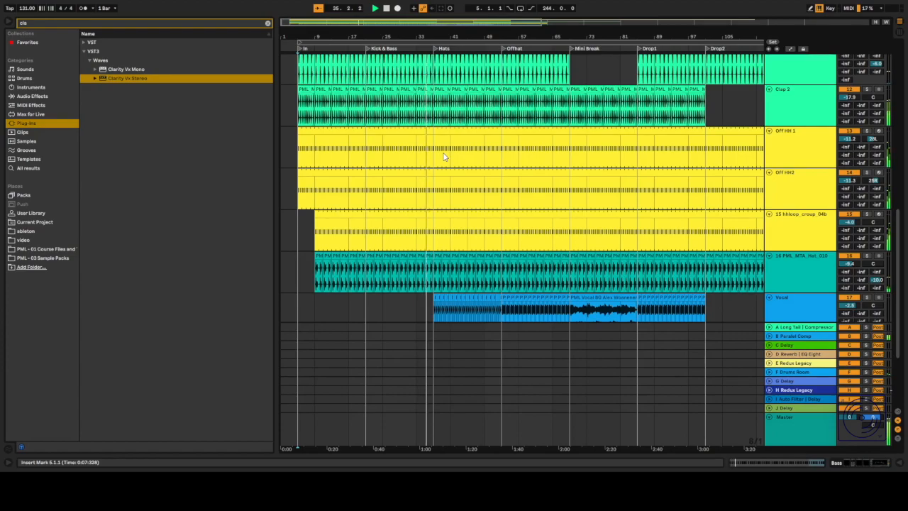
pyautogui.scroll(-2, 442, 155)
pyautogui.scroll(-3, 442, 153)
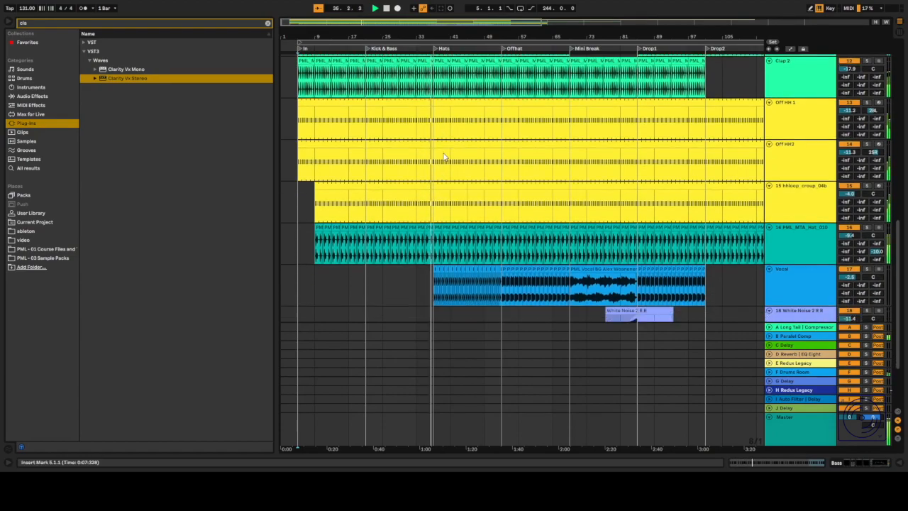
pyautogui.scroll(-1, 444, 156)
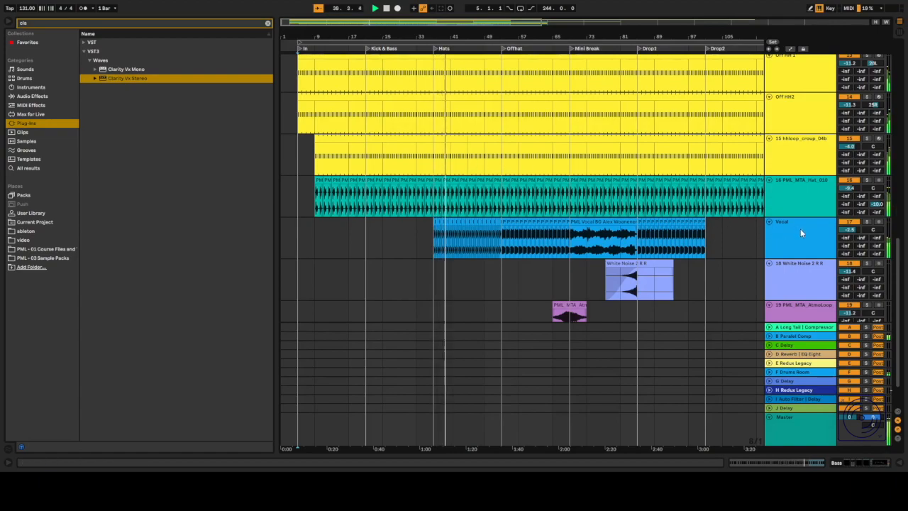
# Lower the Vocal track's volume to about -3.8 dB during playback
pyautogui.moveTo(845, 235); pyautogui.dragTo(845, 244)
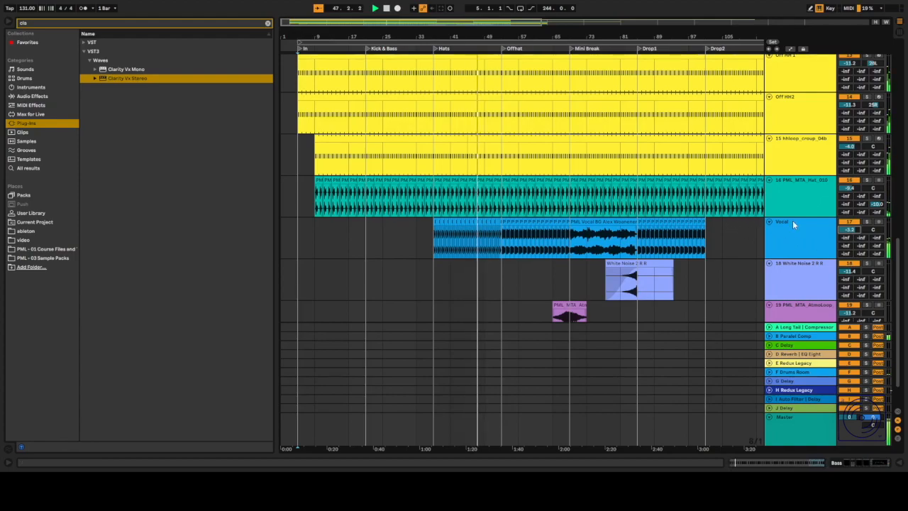
pyautogui.moveTo(848, 229); pyautogui.dragTo(848, 233)
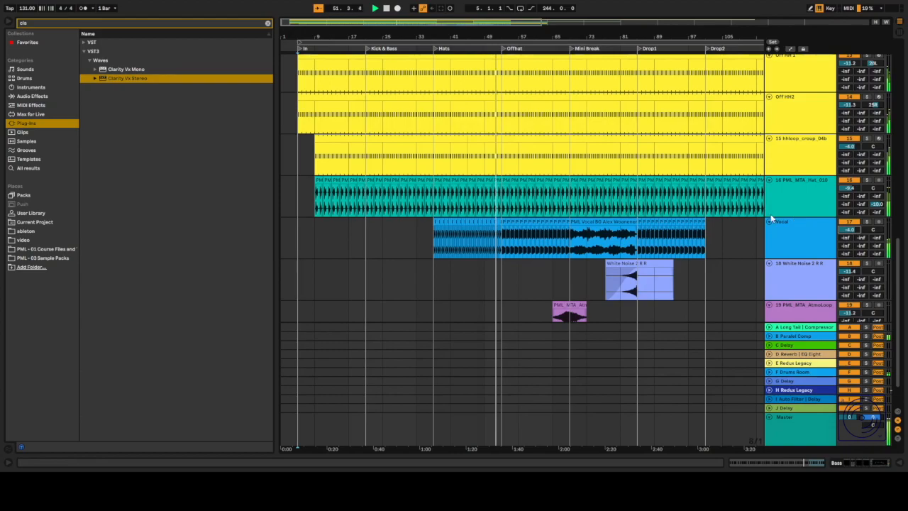
pyautogui.scroll(-1, 627, 213)
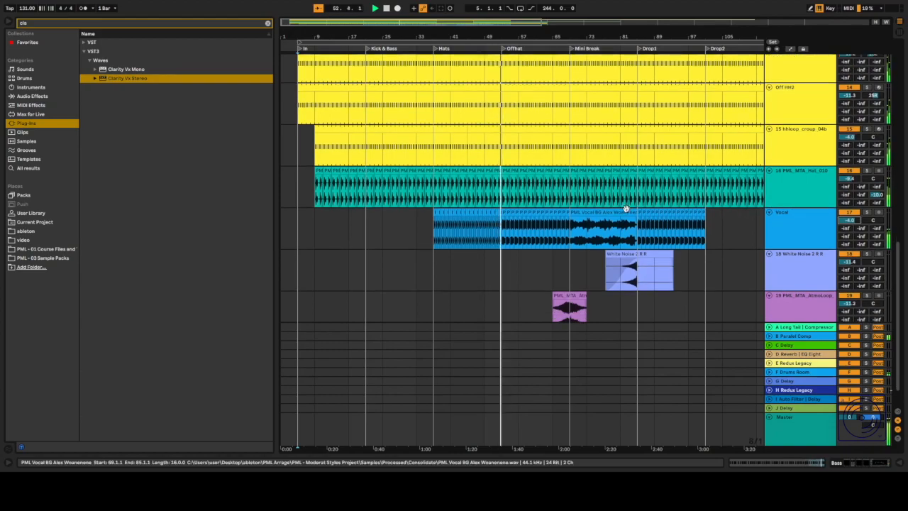
pyautogui.moveTo(852, 222); pyautogui.dragTo(851, 220)
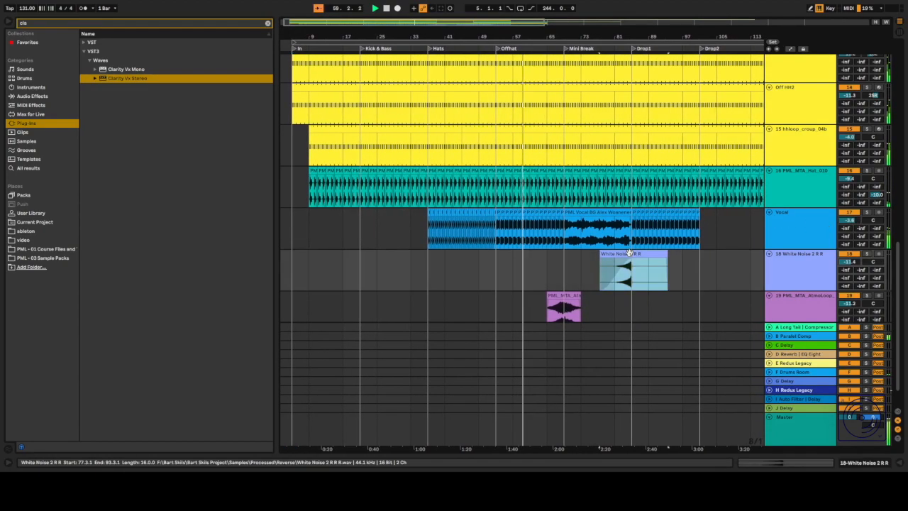
pyautogui.click(585, 270)
pyautogui.hotkey('ctrl', 'v')
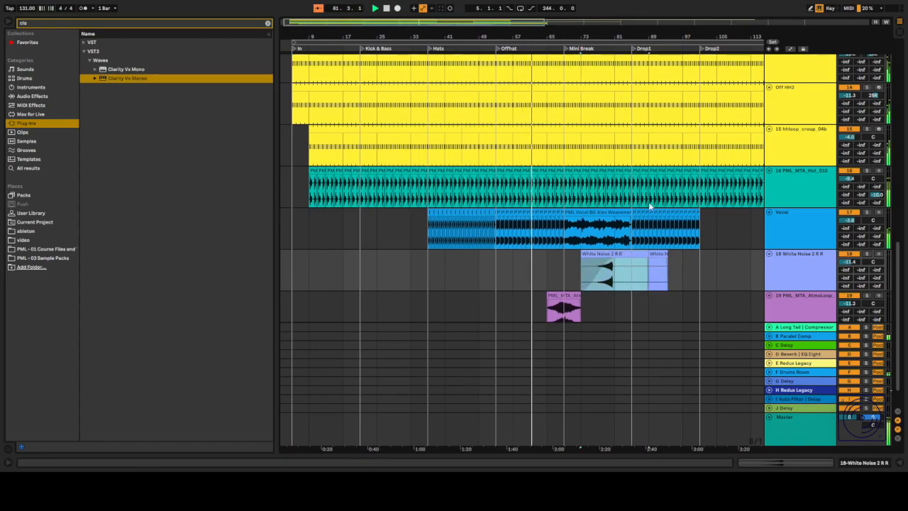
pyautogui.hotkey('ctrl', 'z')
# Paste a reversed copy of the White Noise clip at bar 97 on its track and trim its start to bar 105
pyautogui.click(681, 274)
pyautogui.hotkey('ctrl', 'v')
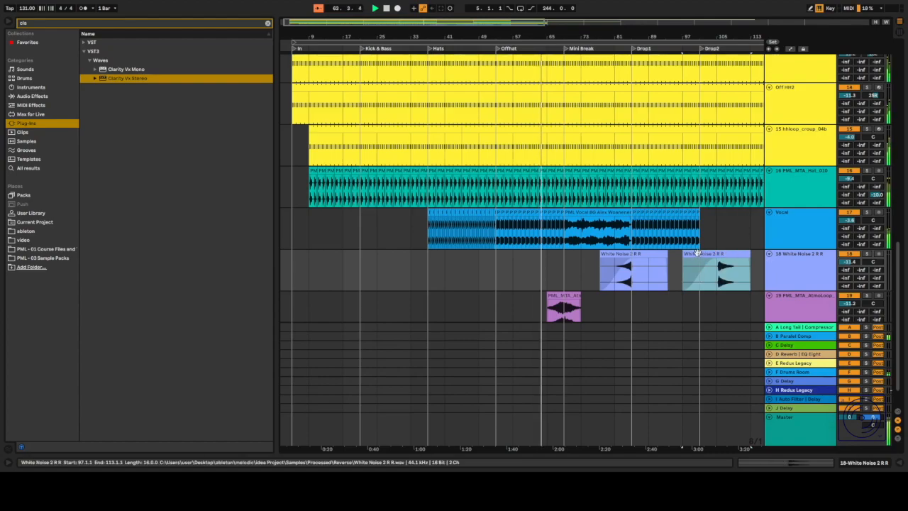
pyautogui.moveTo(683, 257); pyautogui.dragTo(712, 256)
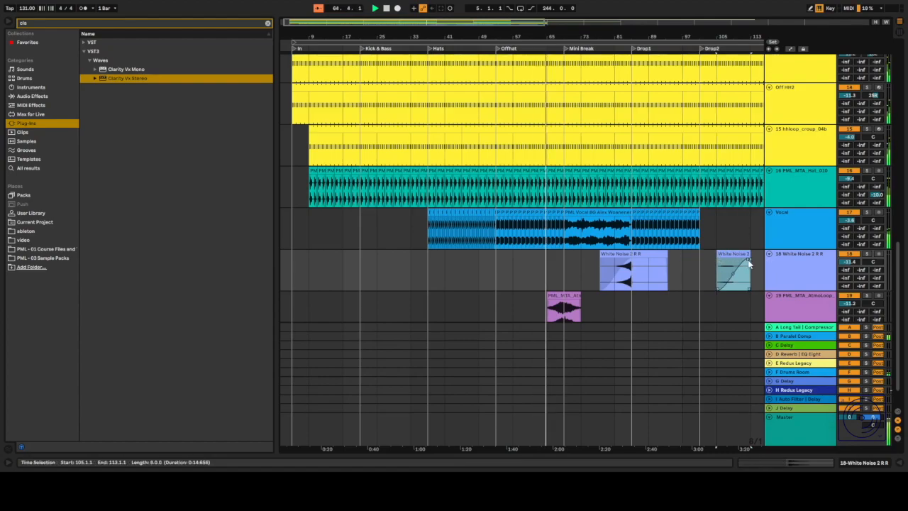
# Move the trimmed White Noise copy back so it starts at 68.3.1, just before the Mini Break marker
pyautogui.moveTo(722, 255); pyautogui.dragTo(547, 256)
pyautogui.scroll(5, 569, 256)
pyautogui.scroll(3, 570, 256)
pyautogui.click(569, 263)
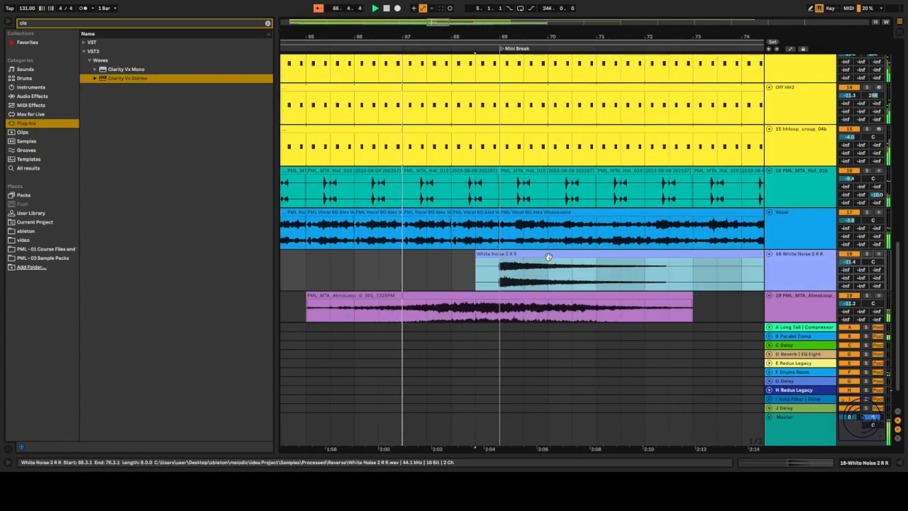
# Trim the moved White Noise clip's start to 69.1.1 and add a fade-out across its full length
pyautogui.moveTo(476, 254); pyautogui.dragTo(499, 255)
pyautogui.scroll(-5, 532, 256)
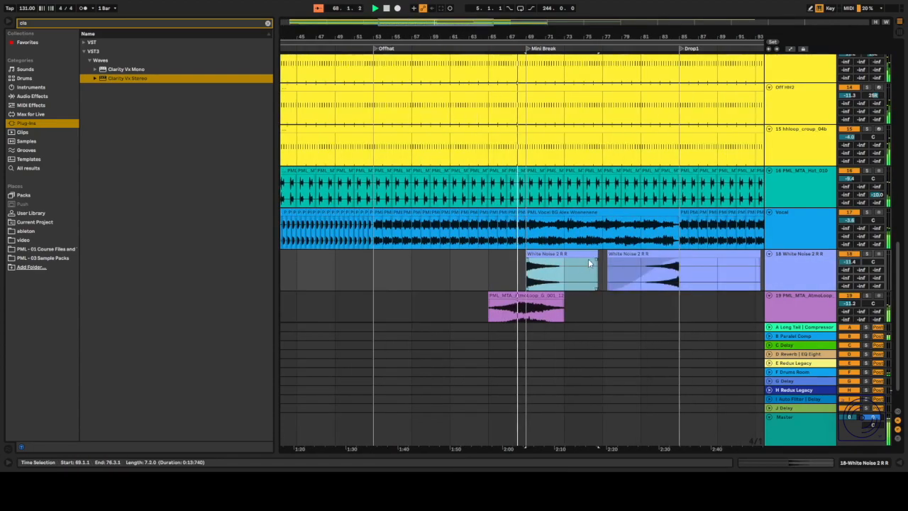
pyautogui.moveTo(597, 259); pyautogui.dragTo(516, 261)
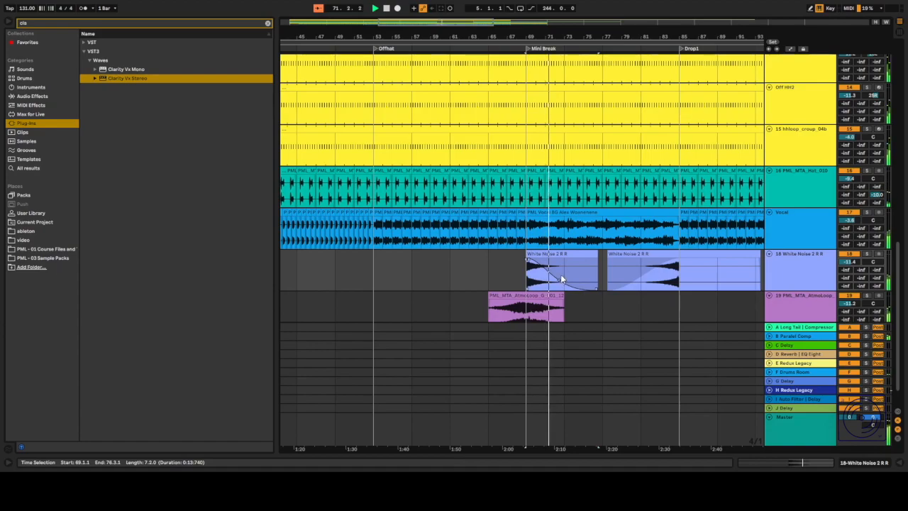
# Listen through the Mini Break into Drop1 while checking the clap, hat, Vocal, White Noise and AtmoLoop tracks, and stop playback
pyautogui.scroll(-4, 565, 265)
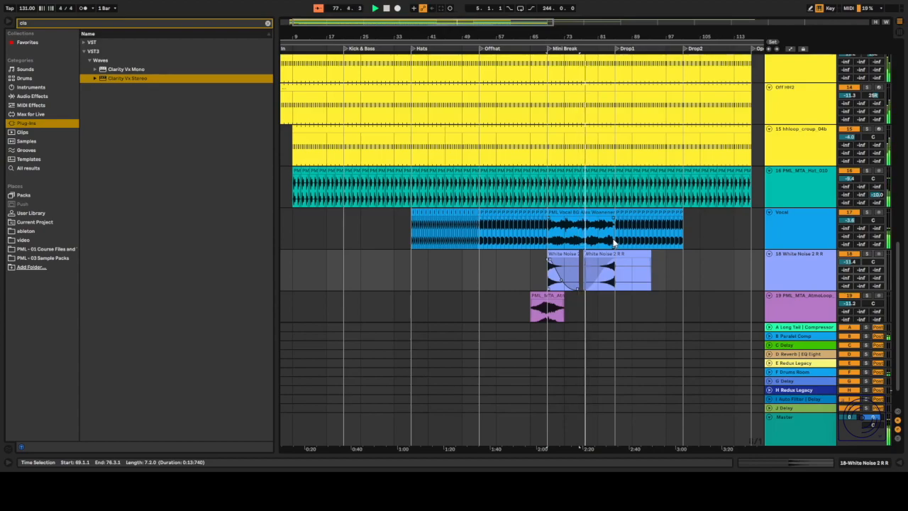
pyautogui.click(650, 271)
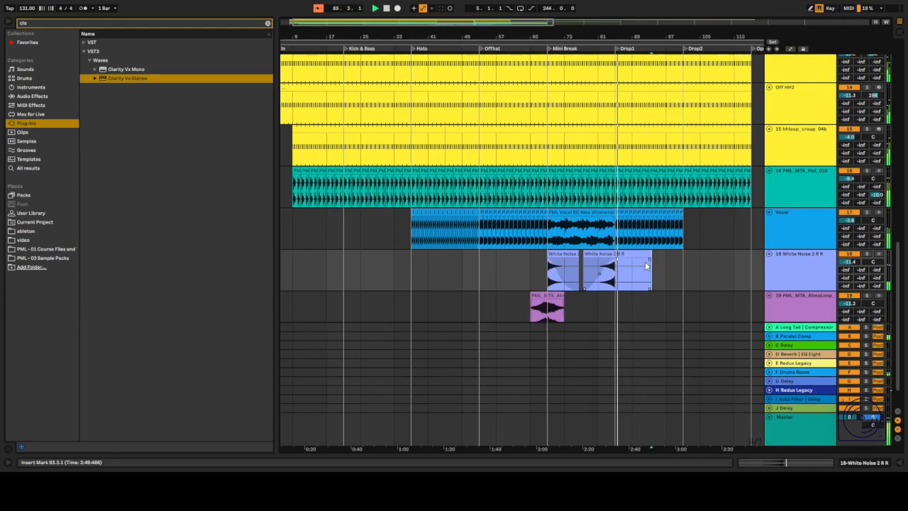
pyautogui.scroll(1, 645, 261)
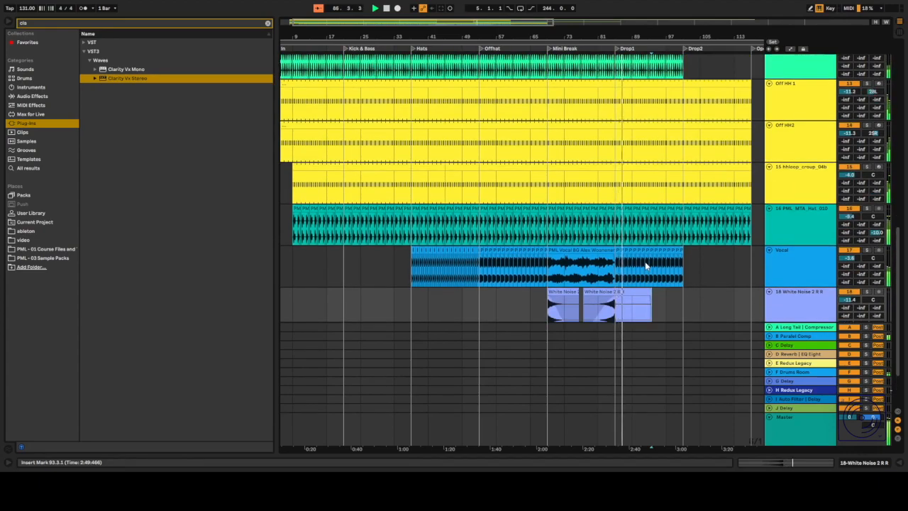
pyautogui.scroll(2, 645, 241)
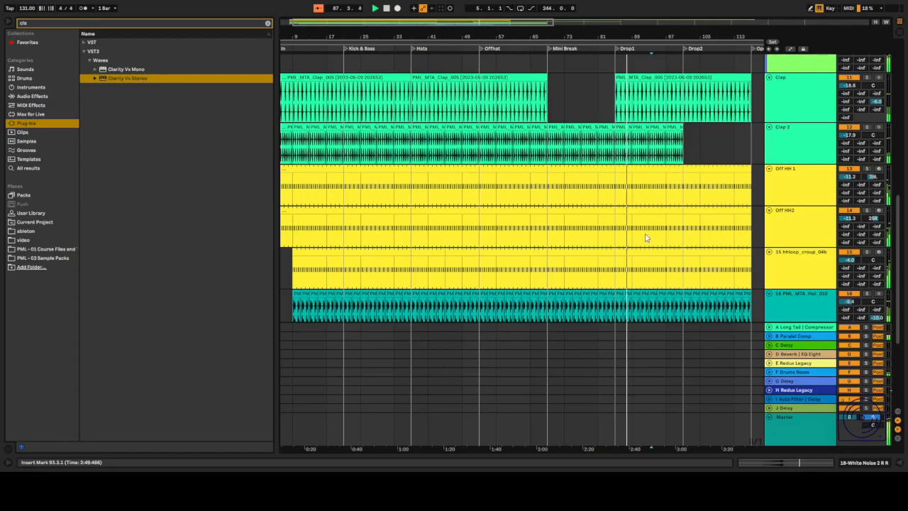
pyautogui.scroll(-4, 646, 235)
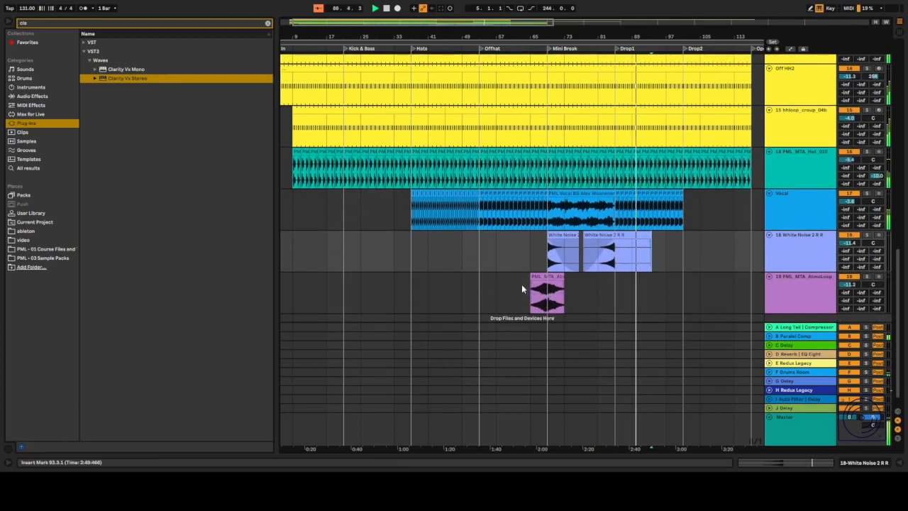
pyautogui.scroll(1, 521, 289)
pyautogui.scroll(1, 521, 289)
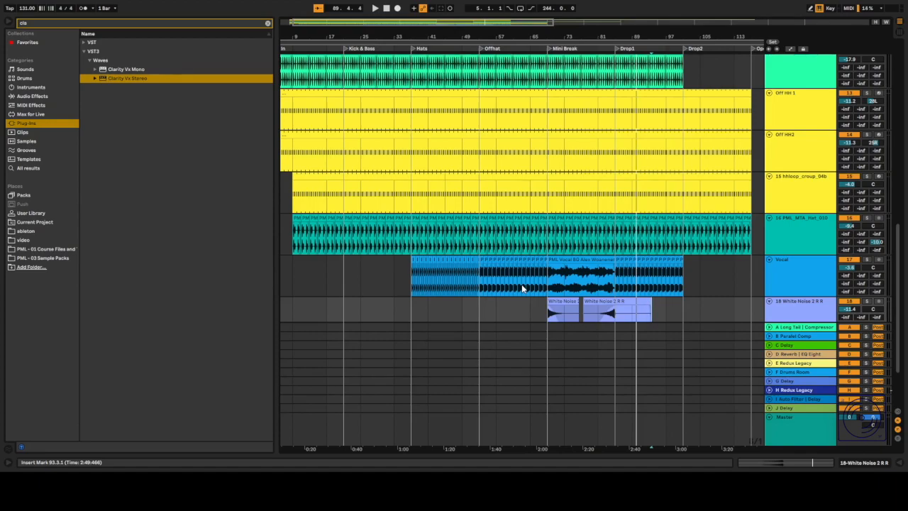
# Review the arrangement across all tracks, from the AtmoLoop and White Noise clips back to the Reference Track
pyautogui.scroll(4, 519, 248)
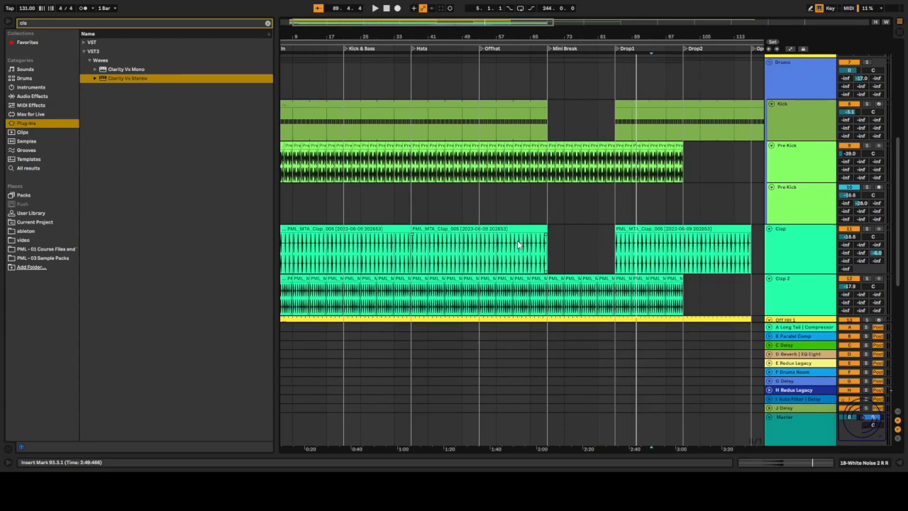
pyautogui.scroll(-5, 600, 325)
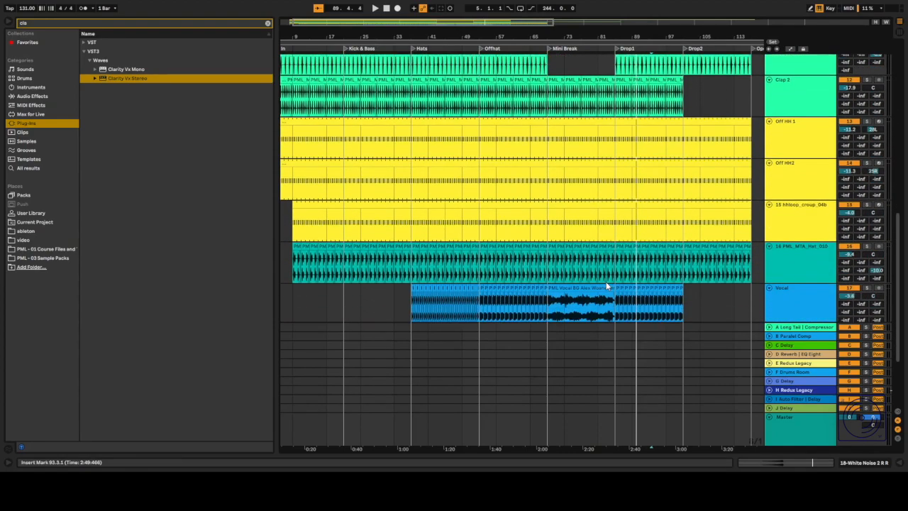
pyautogui.scroll(-1, 607, 285)
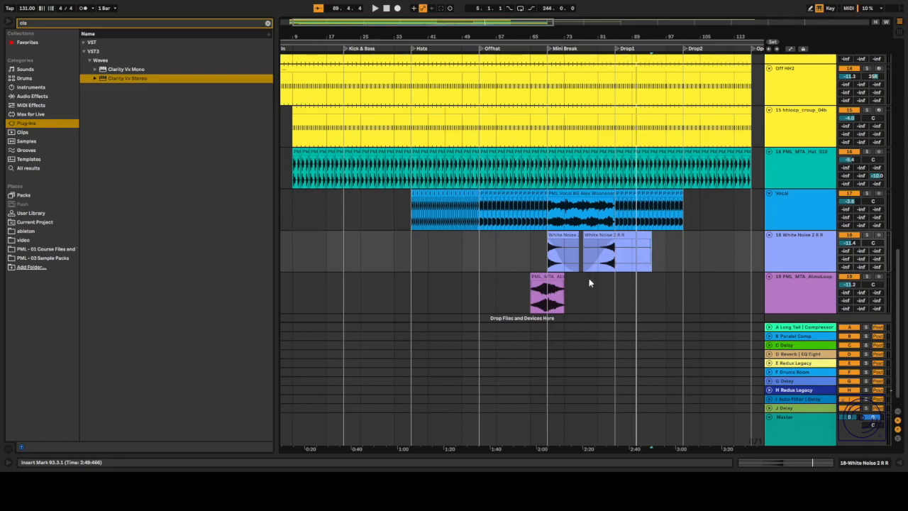
pyautogui.scroll(-1, 553, 243)
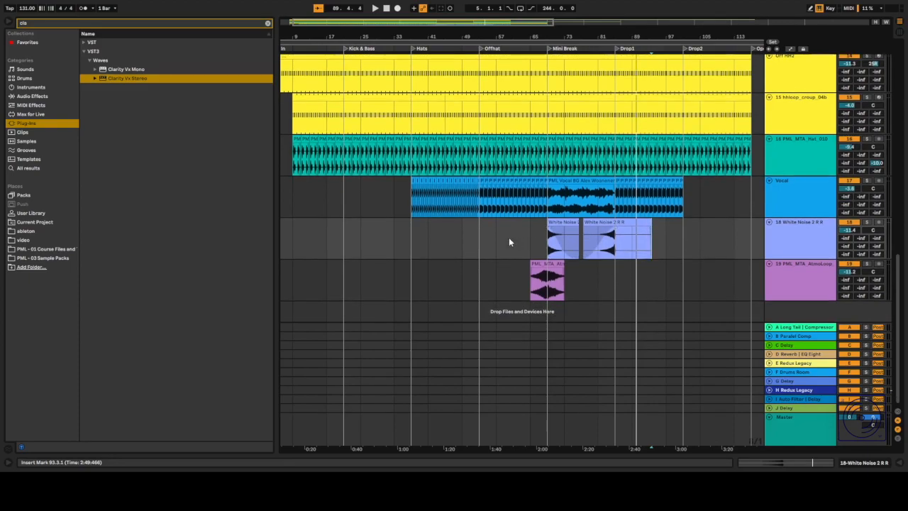
pyautogui.scroll(2, 482, 236)
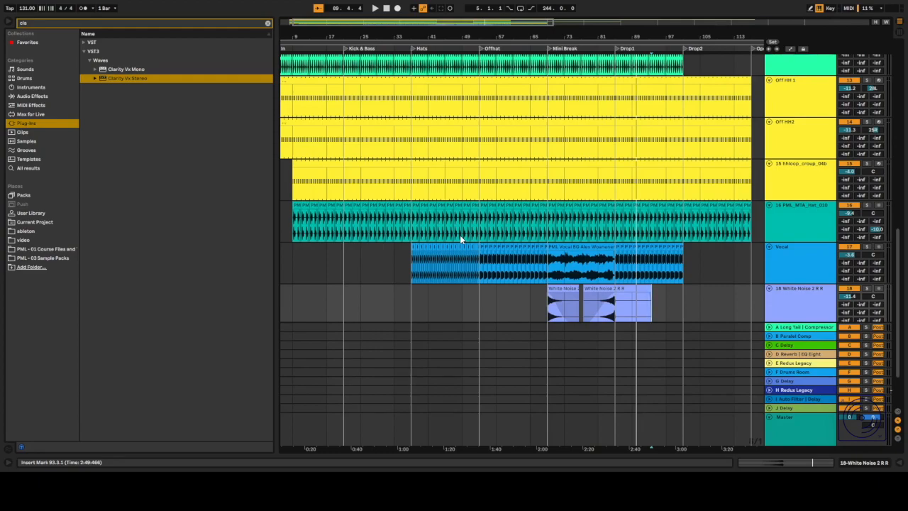
pyautogui.scroll(5, 459, 235)
pyautogui.scroll(4, 456, 236)
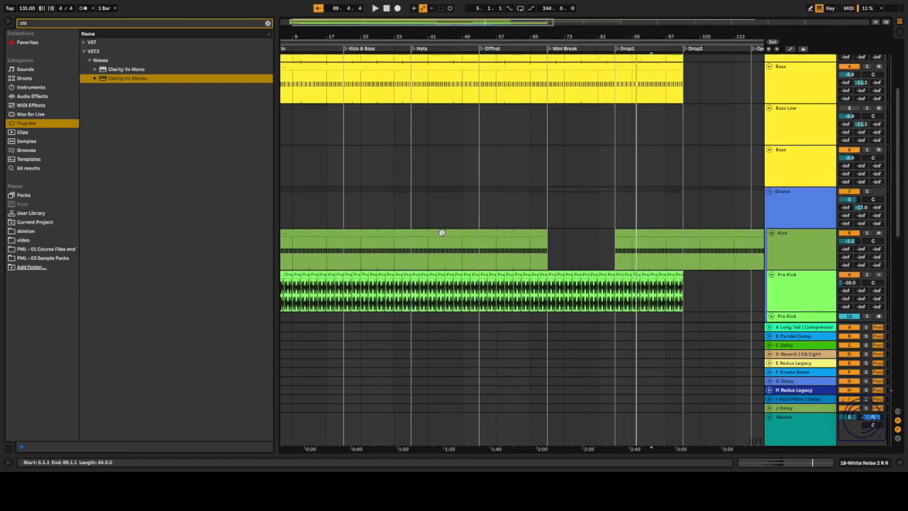
pyautogui.scroll(1, 441, 232)
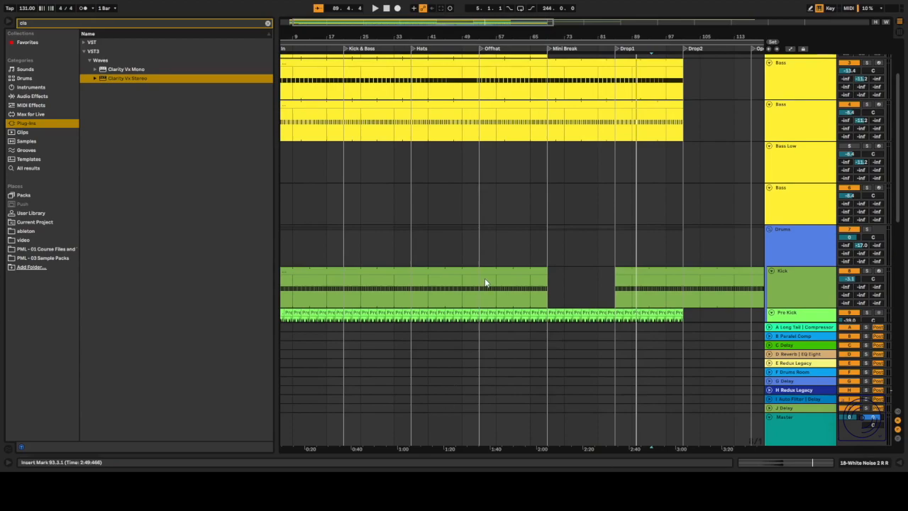
pyautogui.scroll(2, 399, 266)
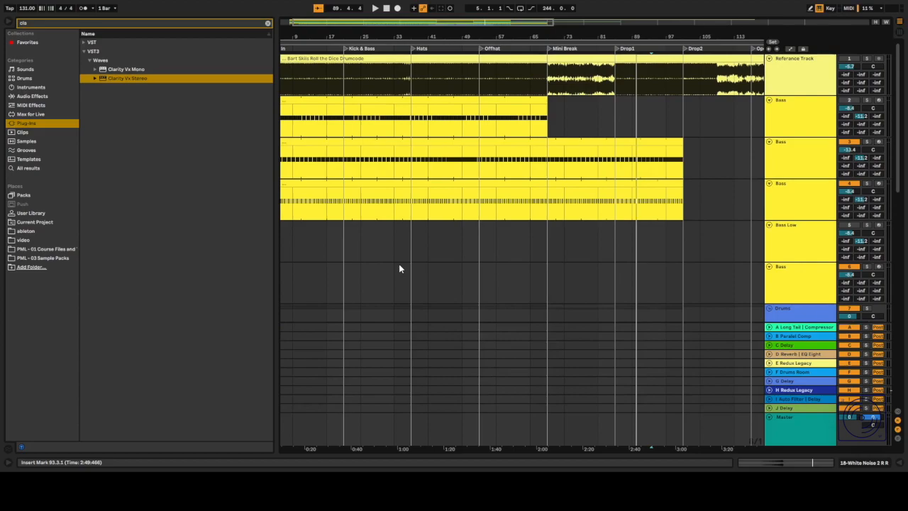
# Solo the second Bass track (track 3) and show its device chain
pyautogui.hscroll(-1, 399, 268)
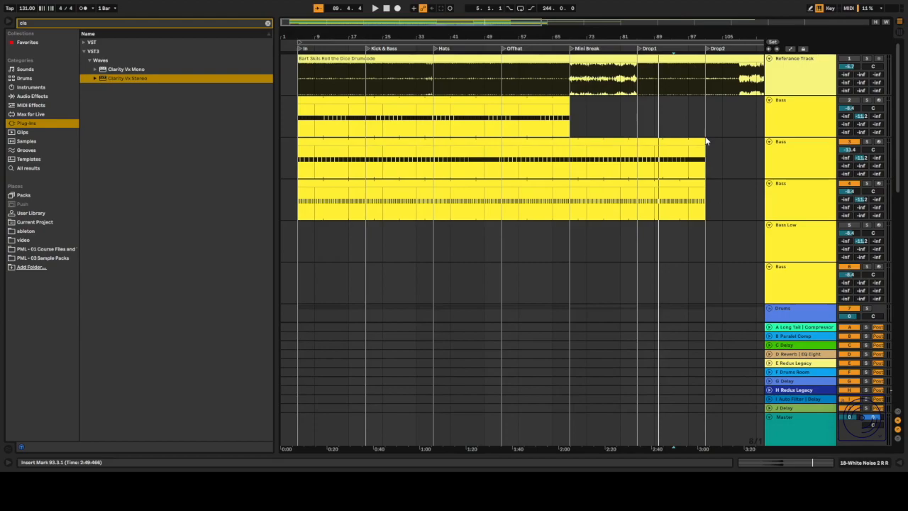
pyautogui.click(866, 142)
pyautogui.click(811, 154)
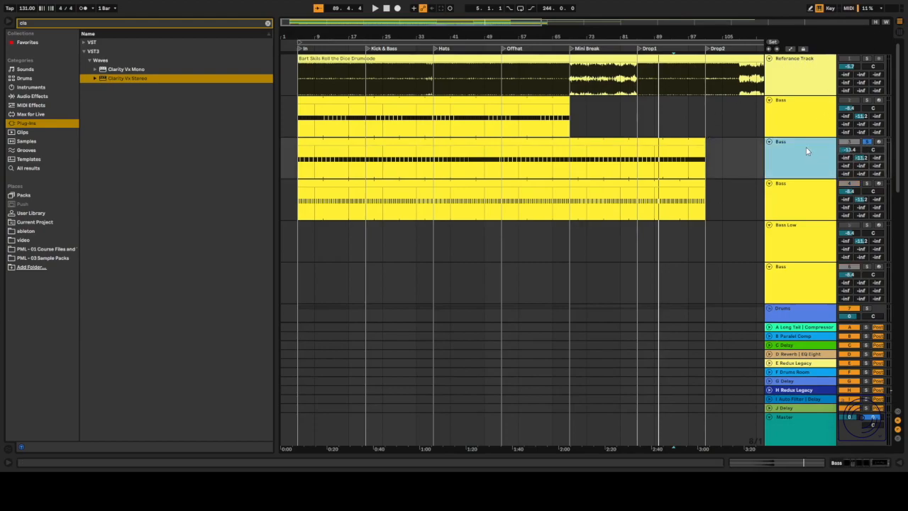
pyautogui.doubleClick(807, 151)
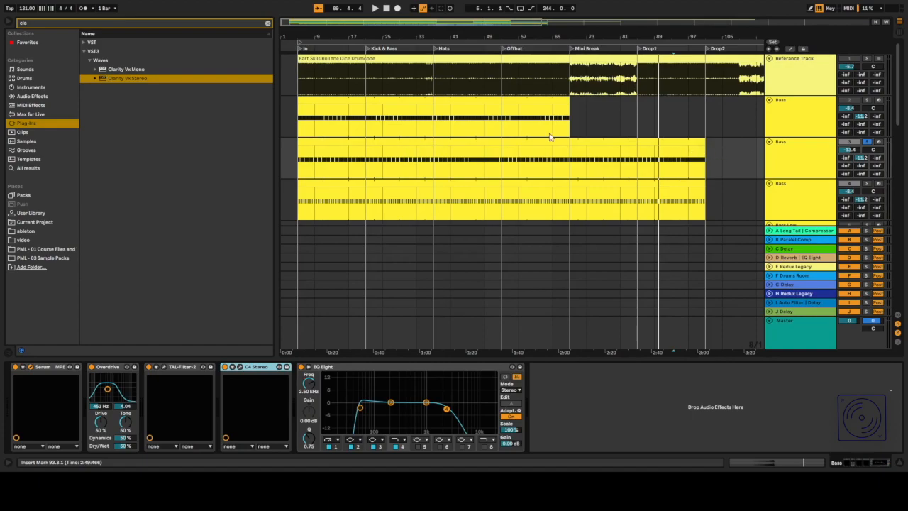
# Listen to the soloed Bass track from 93.3.1 and repeatedly from the clip's start at 5.1.1
pyautogui.press('space')
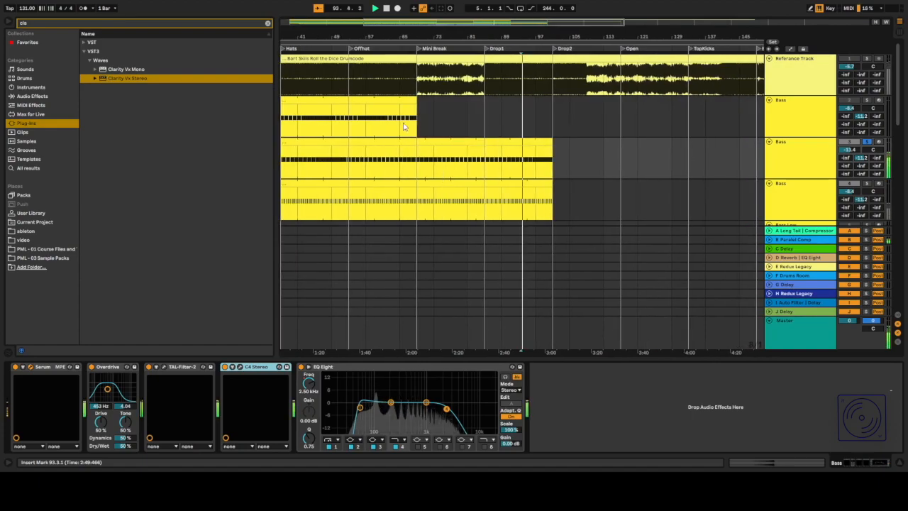
pyautogui.click(305, 160)
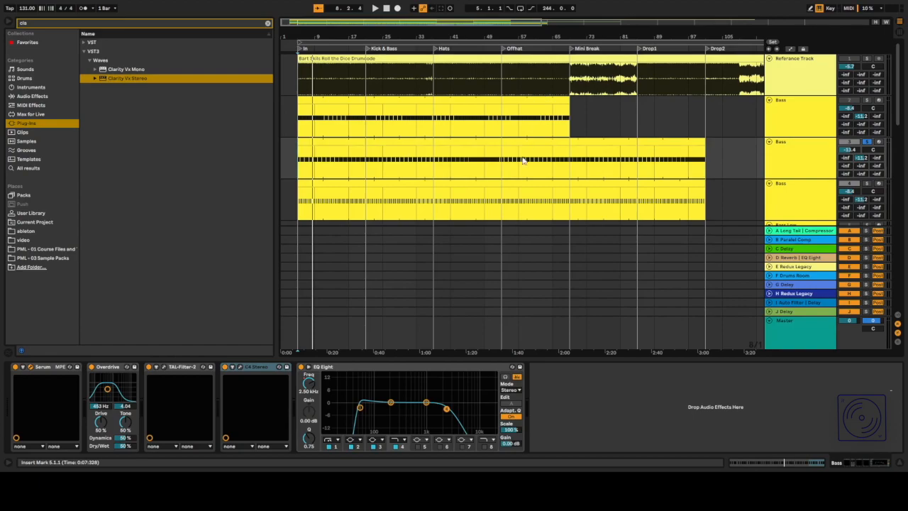
pyautogui.press('space')
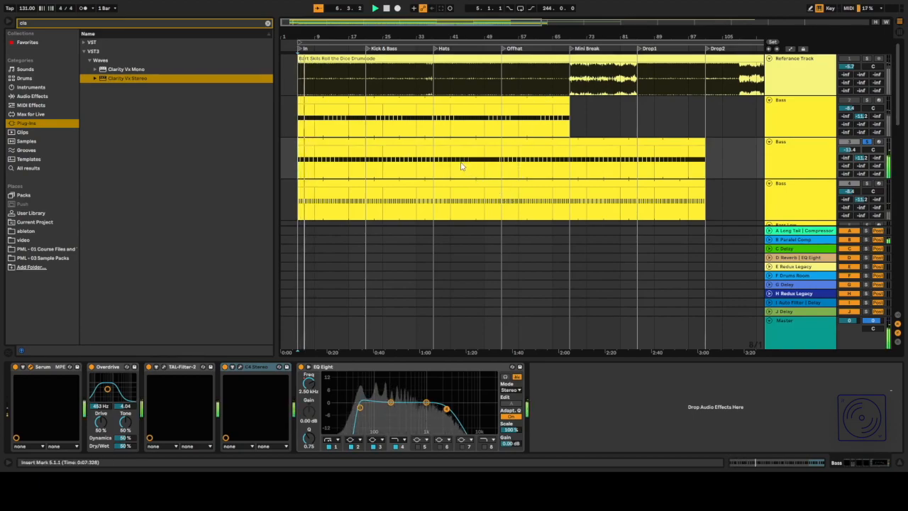
pyautogui.press('space')
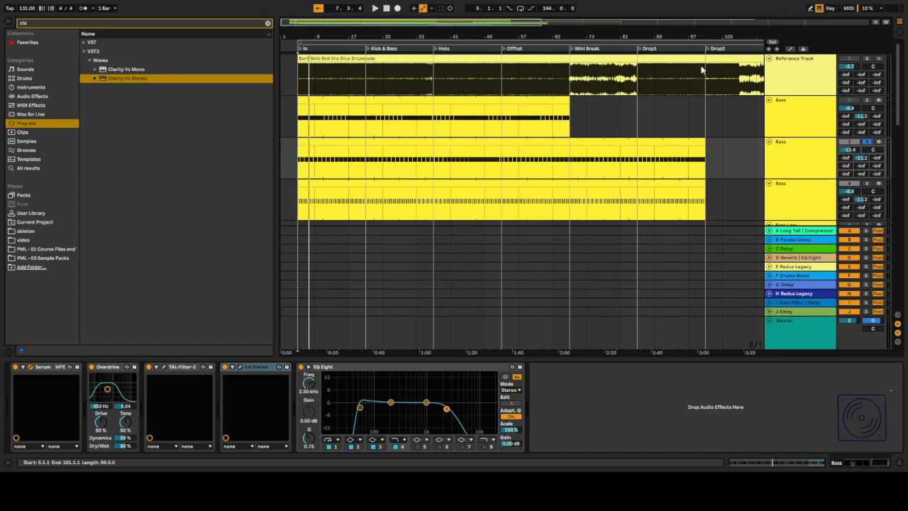
pyautogui.press('space')
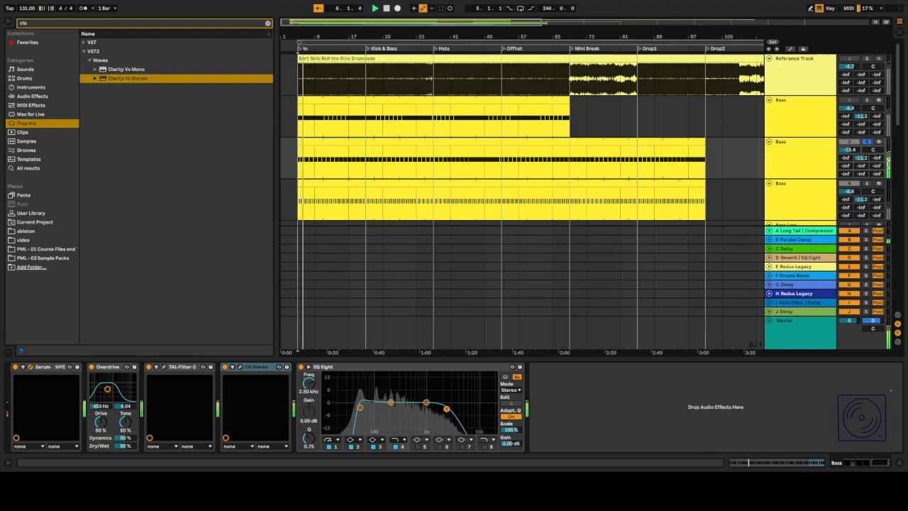
pyautogui.press('space')
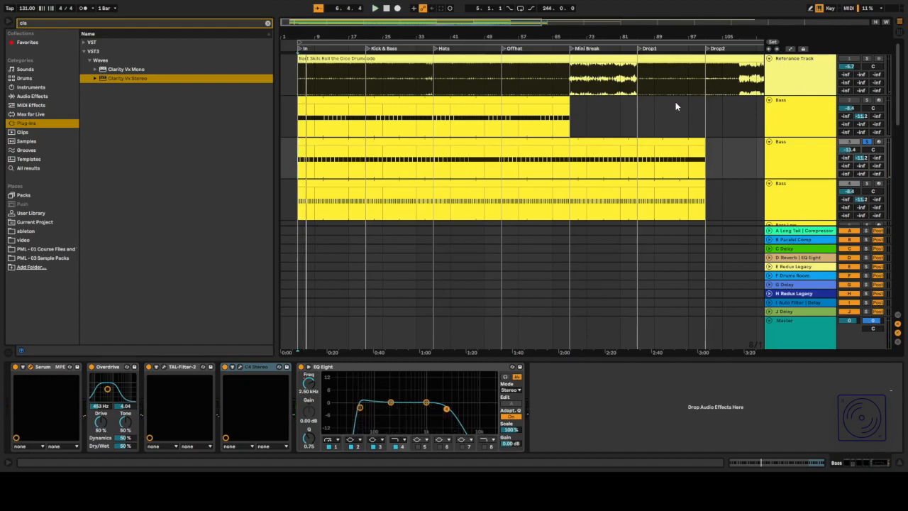
pyautogui.click(640, 118)
pyautogui.press('space')
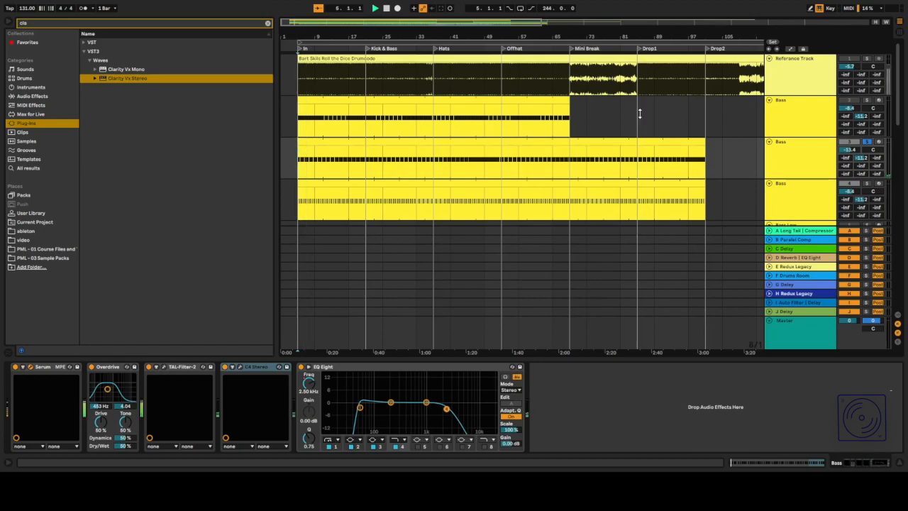
pyautogui.press('space')
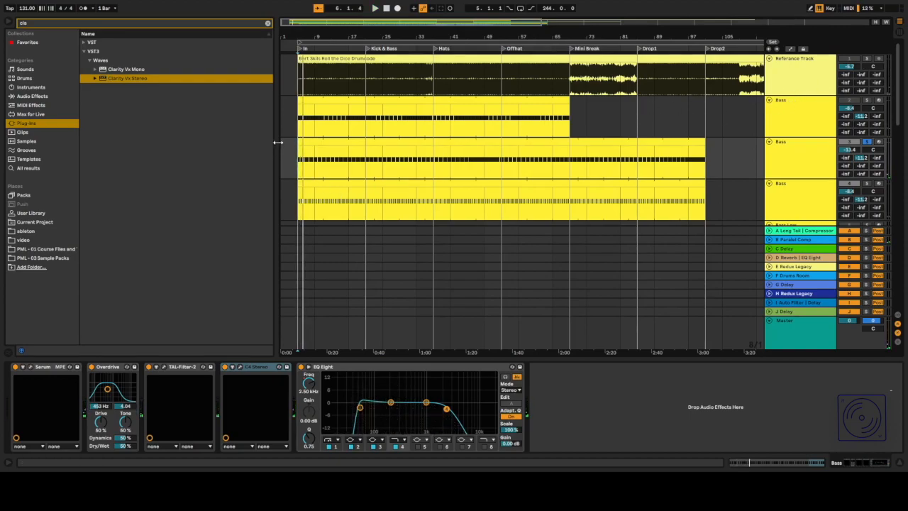
# Open the C4 Stereo plug-in on the soloed Bass track and listen to the bass from 5.1.1
pyautogui.scroll(-1, 315, 273)
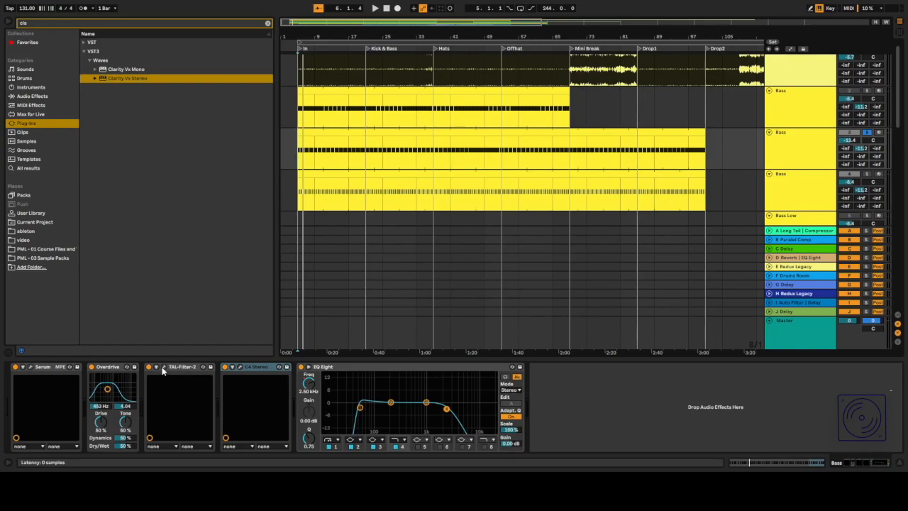
pyautogui.click(239, 367)
pyautogui.press('space')
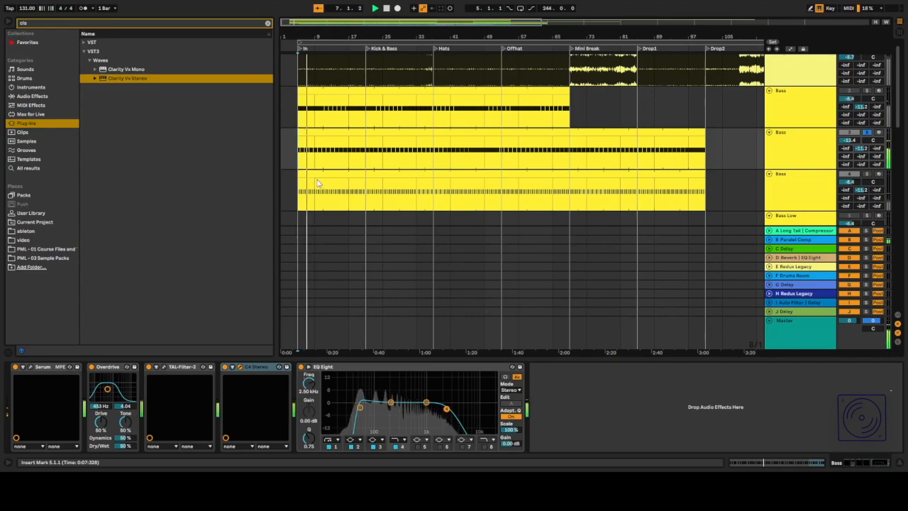
pyautogui.press('space')
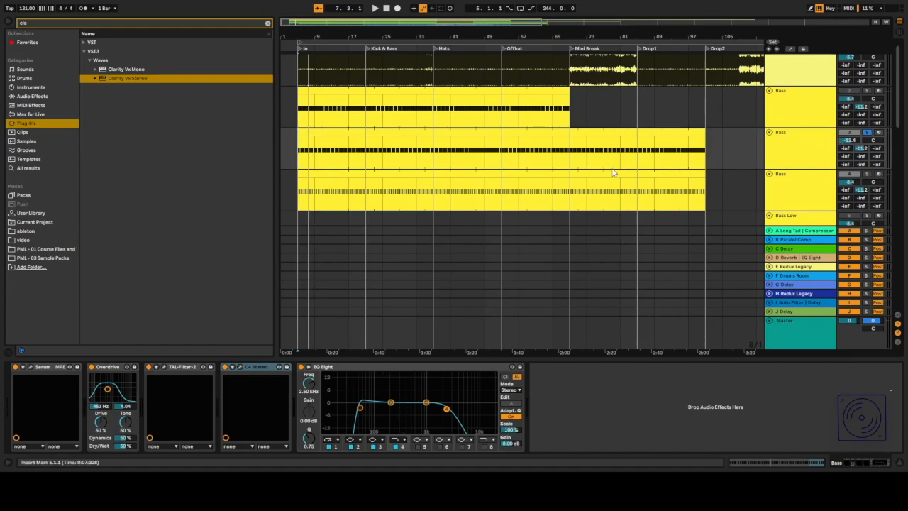
# Solo the third Bass track (track 4), play it and show its device chain
pyautogui.scroll(-1, 614, 172)
pyautogui.scroll(-1, 614, 172)
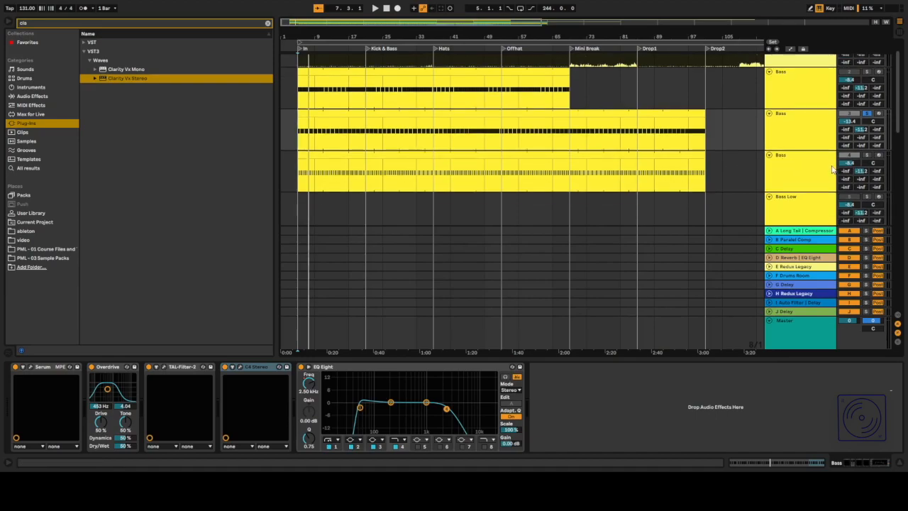
pyautogui.click(866, 155)
pyautogui.press('space')
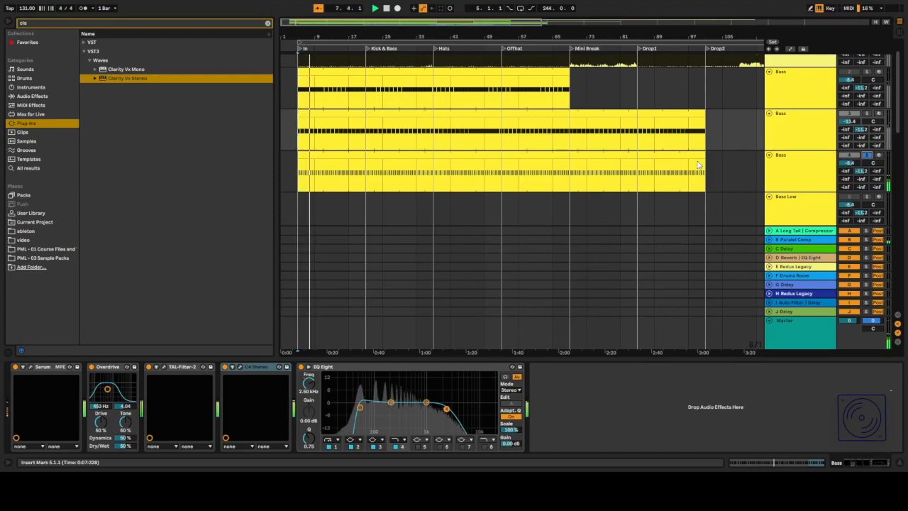
pyautogui.click(734, 171)
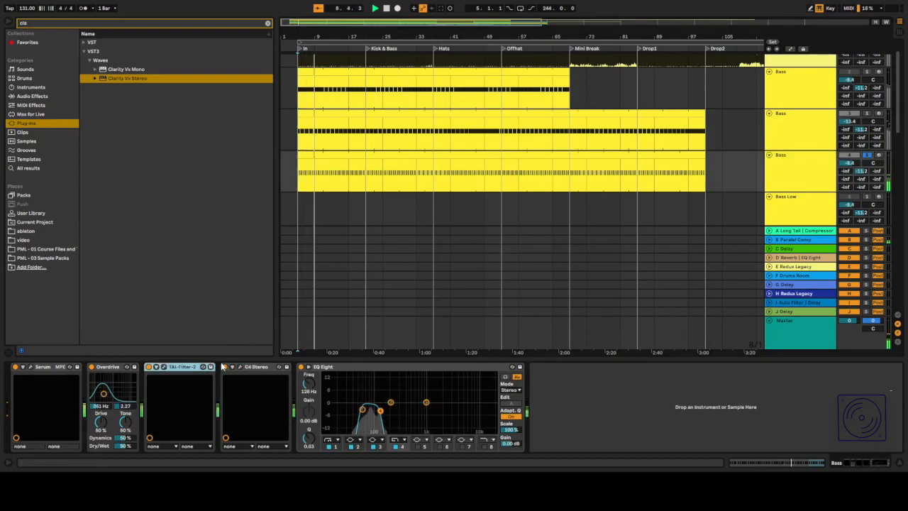
# Raise the EQ Eight high cut and lower the low cut to 40.8 Hz on Bass track 4, and clear the Bass solos
pyautogui.moveTo(380, 414); pyautogui.dragTo(398, 410)
pyautogui.moveTo(363, 409); pyautogui.dragTo(354, 411)
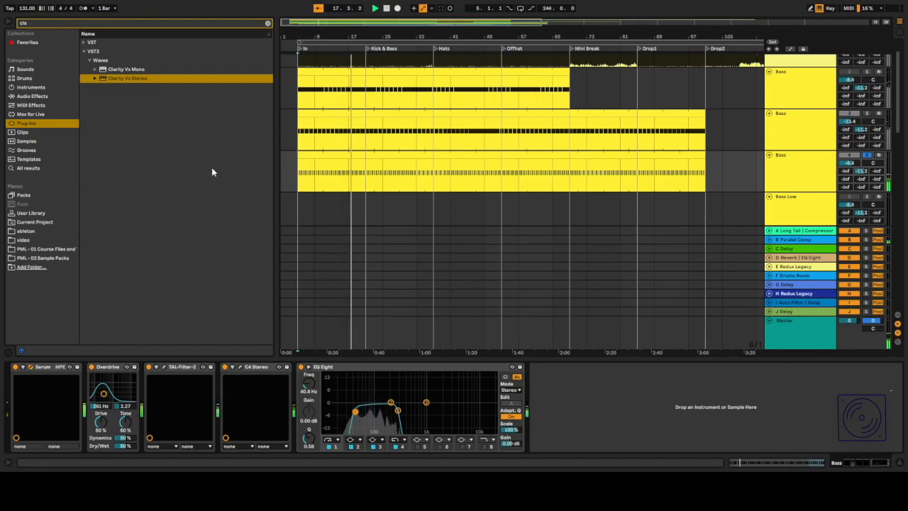
pyautogui.click(869, 116)
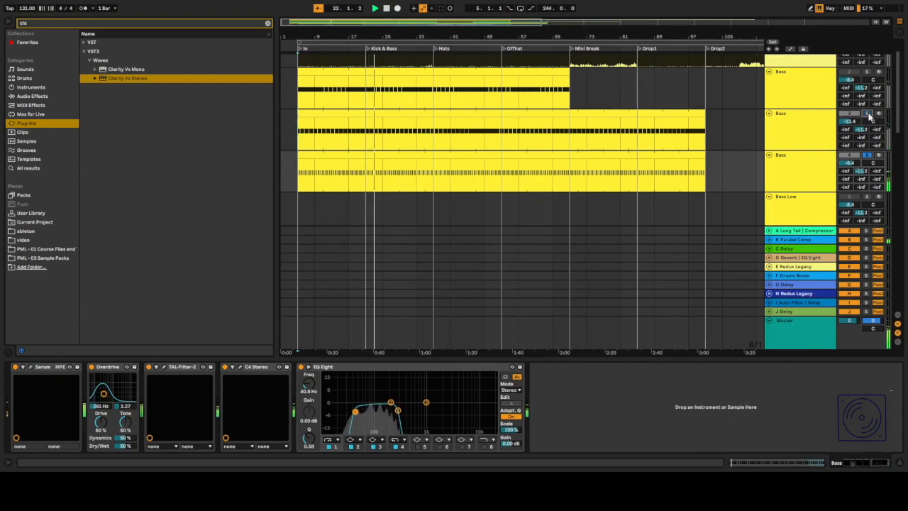
pyautogui.click(869, 156)
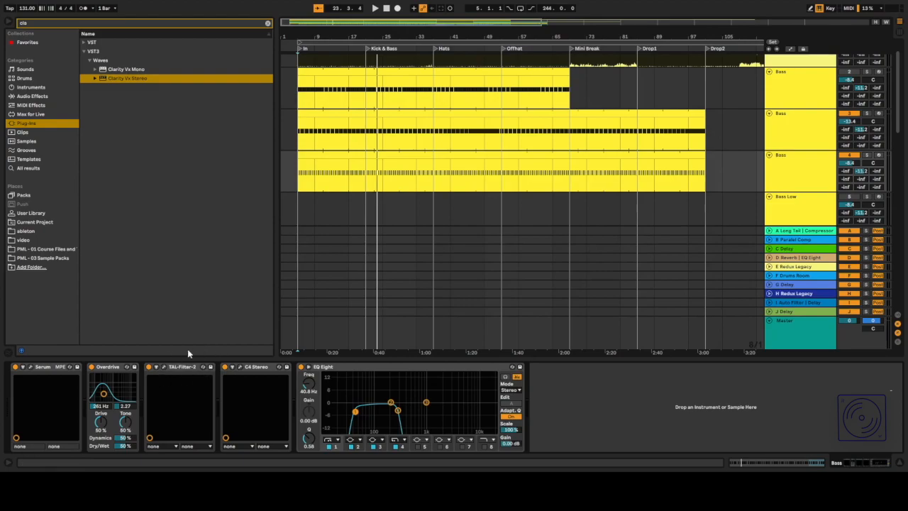
# Solo the Kick track, play it from 5.1.1 and show its device chain
pyautogui.scroll(5, 433, 233)
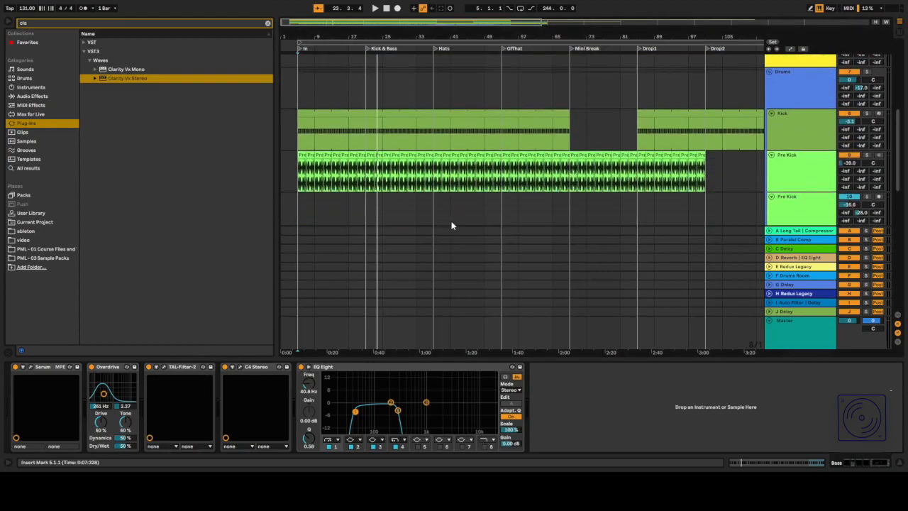
pyautogui.click(545, 358)
pyautogui.scroll(2, 458, 245)
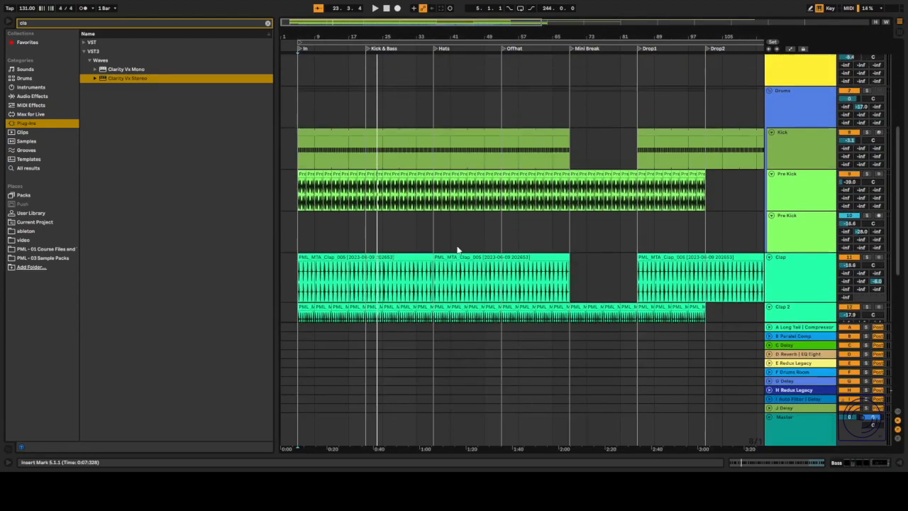
pyautogui.click(292, 185)
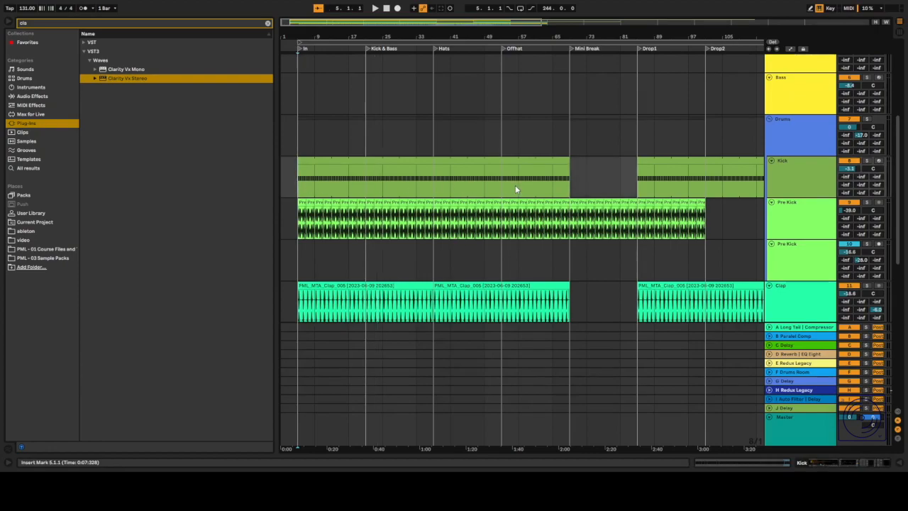
pyautogui.scroll(5, 517, 181)
pyautogui.scroll(-3, 529, 183)
pyautogui.scroll(-1, 536, 188)
pyautogui.press('space')
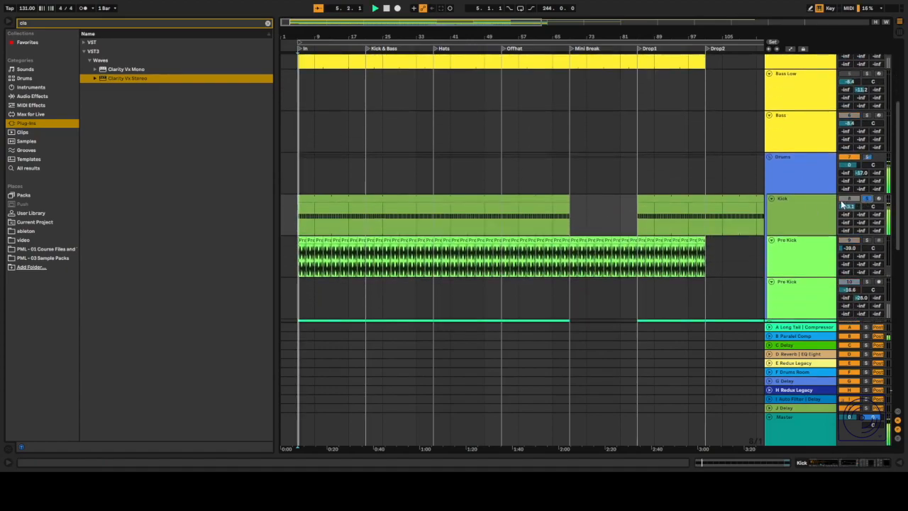
pyautogui.doubleClick(785, 214)
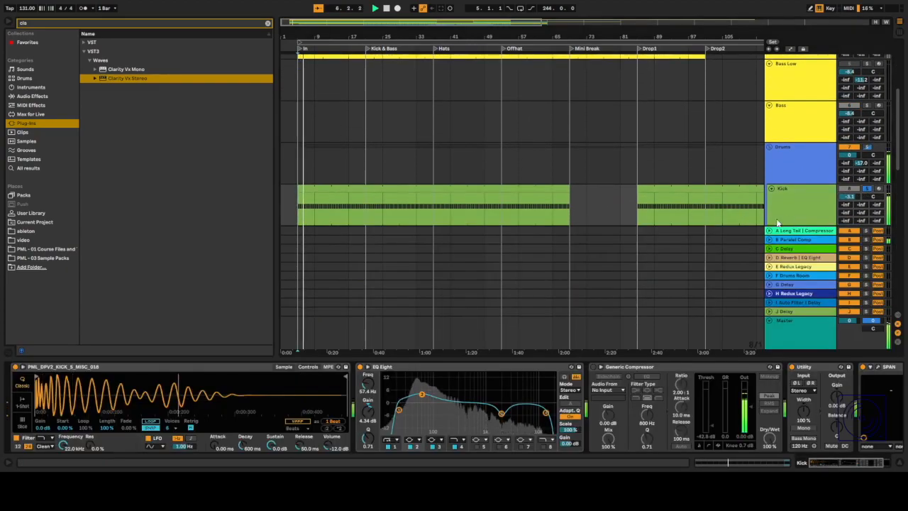
# Try a deeper cut of -10.3 dB at 1.28 kHz in the Kick's EQ Eight and undo it
pyautogui.moveTo(502, 413); pyautogui.dragTo(493, 422)
pyautogui.press('space')
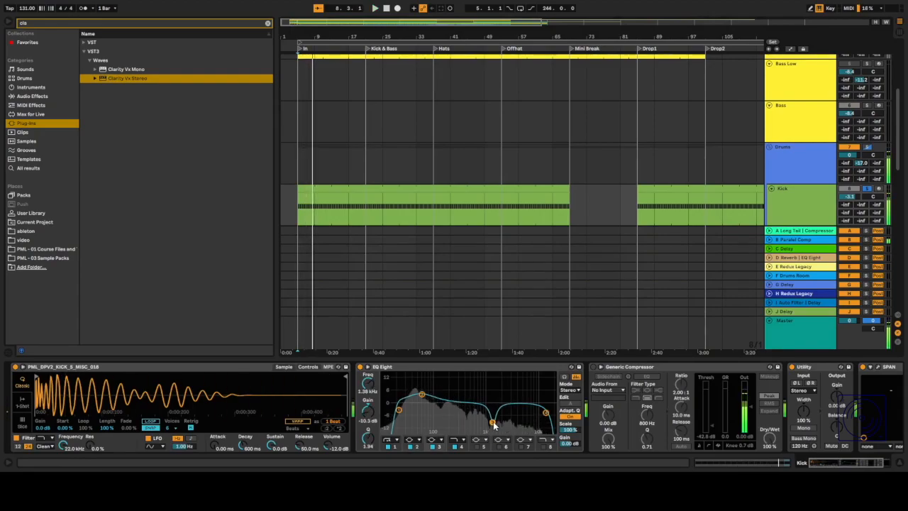
pyautogui.hotkey('ctrl', 'z')
# Listen to the Kick with EQ Eight's high cut lowered to 454 Hz, and set the high cut to 14.1 kHz
pyautogui.moveTo(546, 413); pyautogui.dragTo(467, 412)
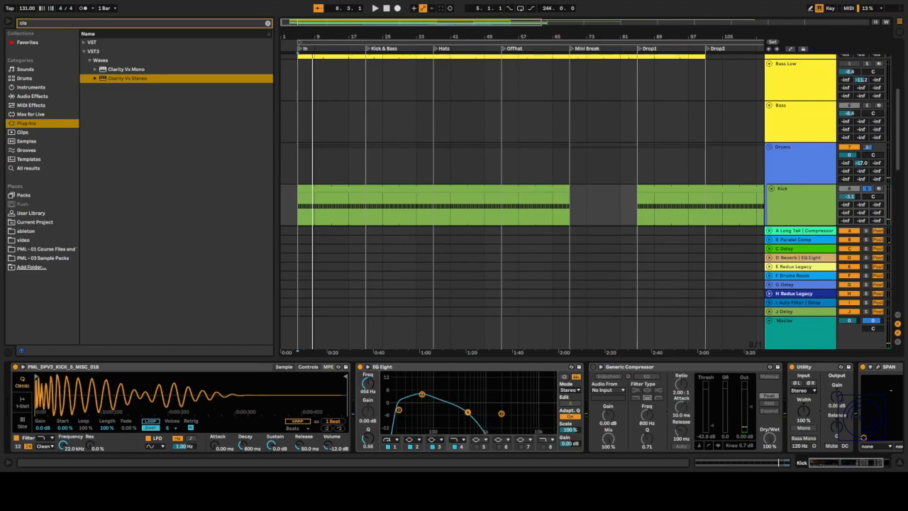
pyautogui.press('space')
pyautogui.moveTo(467, 412); pyautogui.dragTo(545, 412)
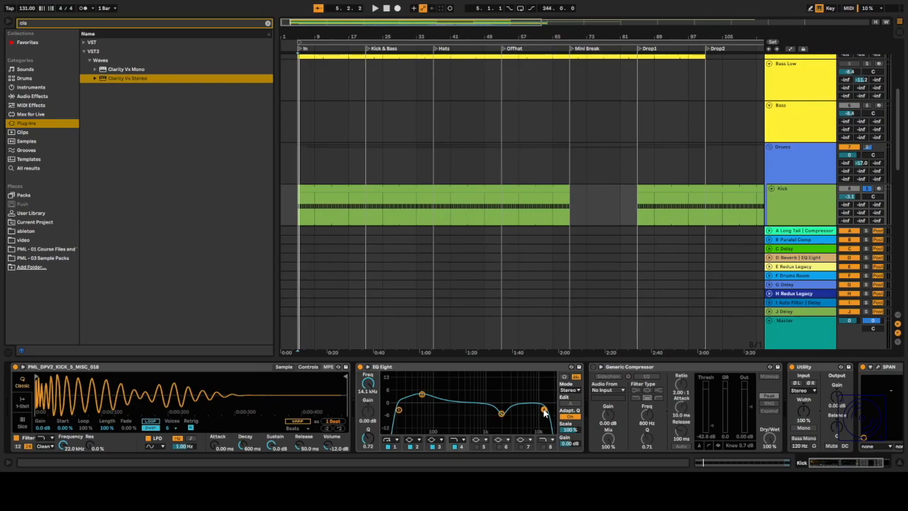
pyautogui.press('space')
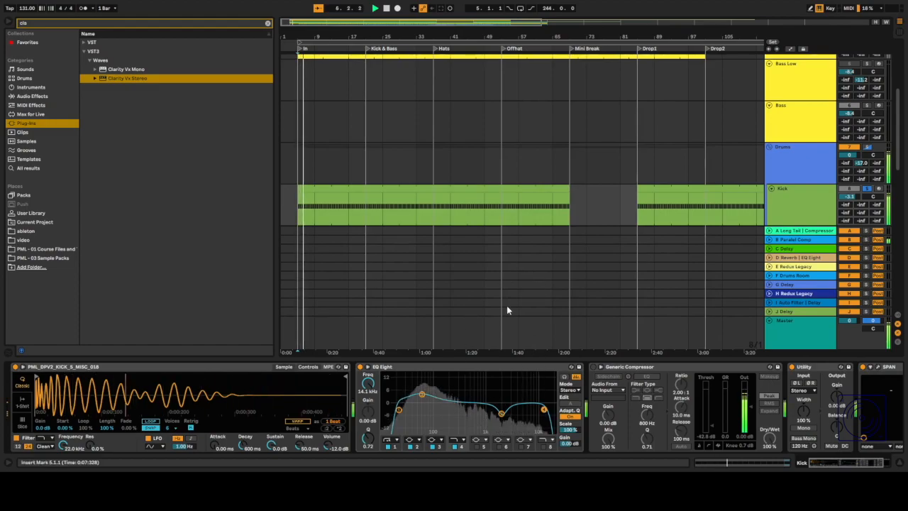
# Solo the first Pre Kick track, raise its volume to -33.0 dB and play it together with the Kick
pyautogui.scroll(-3, 530, 244)
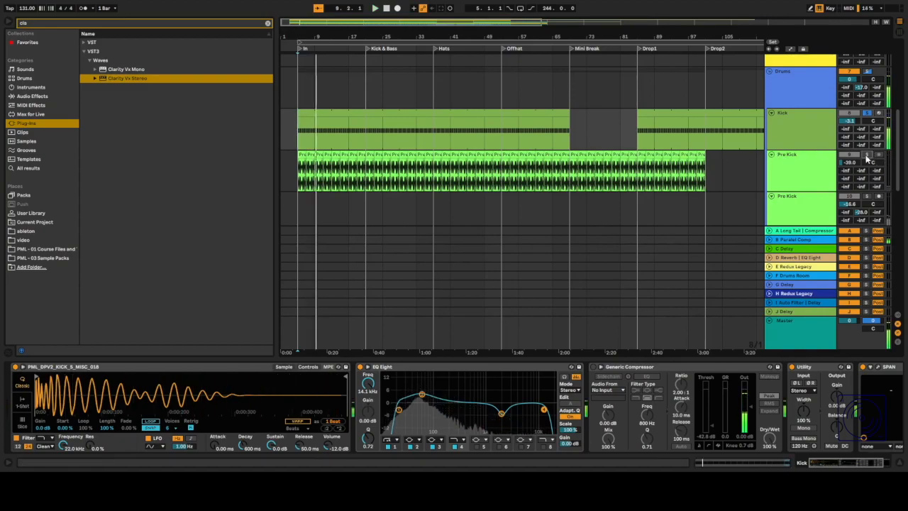
pyautogui.click(867, 155)
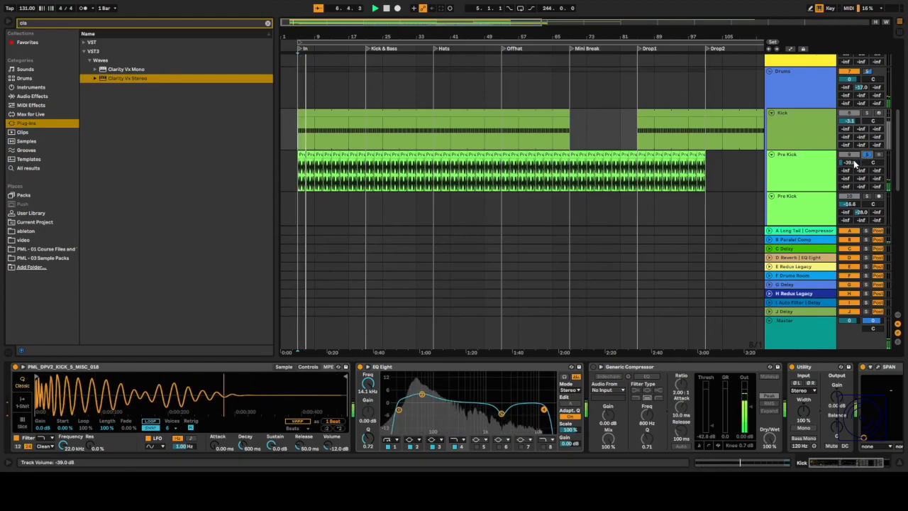
pyautogui.moveTo(855, 163)
pyautogui.mouseDown()
pyautogui.moveTo(855, 152)
pyautogui.moveTo(855, 165)
pyautogui.mouseUp()
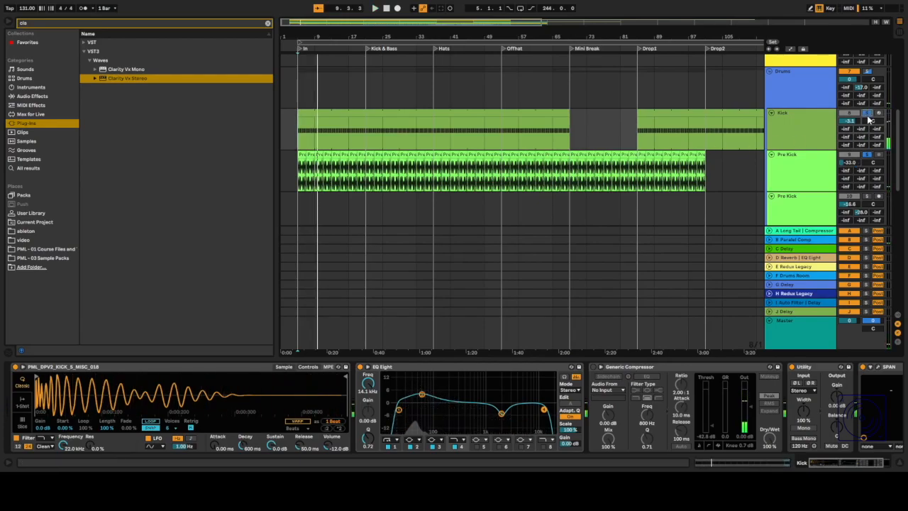
pyautogui.press('space')
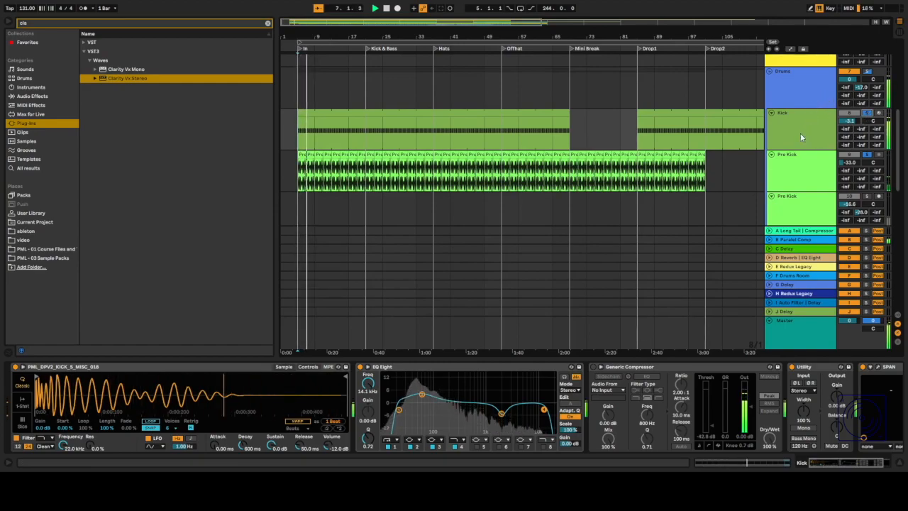
# Clear the Kick and Pre Kick solos and show the device chain of the second Pre Kick track
pyautogui.scroll(-3, 742, 162)
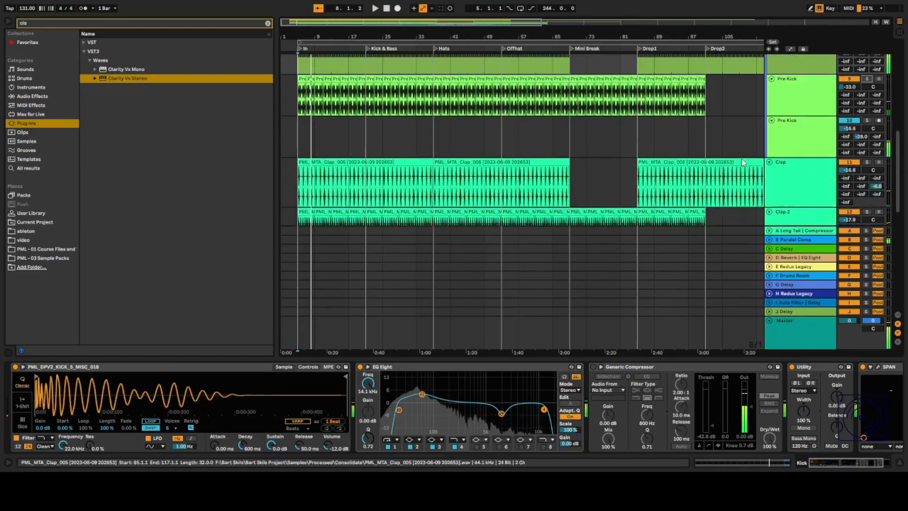
pyautogui.scroll(-1, 741, 161)
pyautogui.click(806, 130)
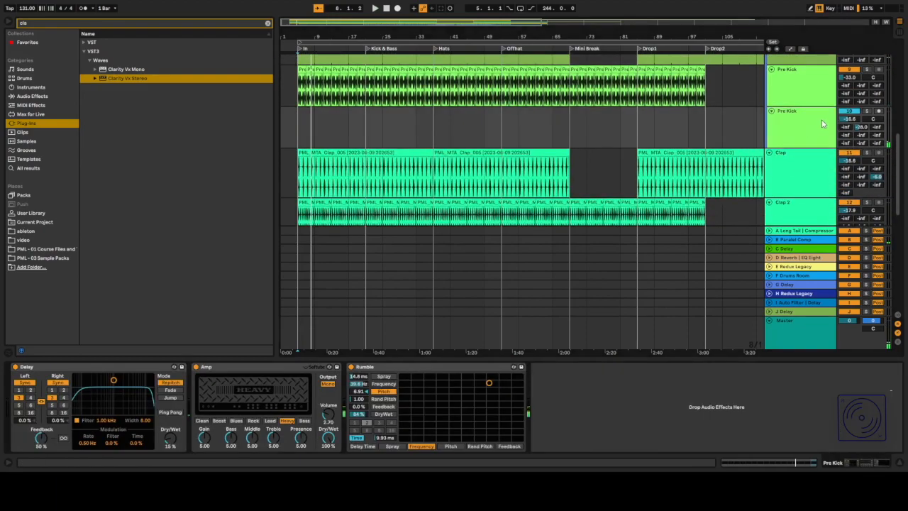
# Examine the Delay, Amp and Rumble devices on the second Pre Kick track
pyautogui.scroll(1, 806, 126)
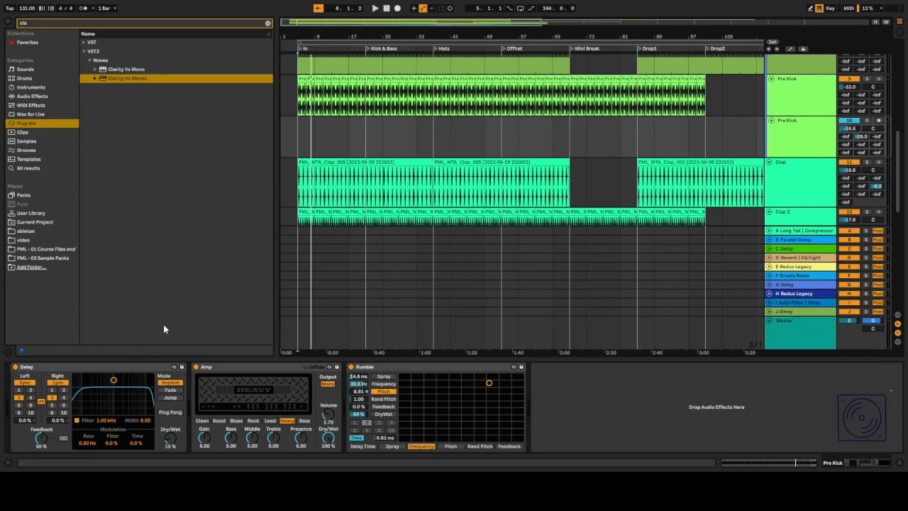
pyautogui.click(82, 367)
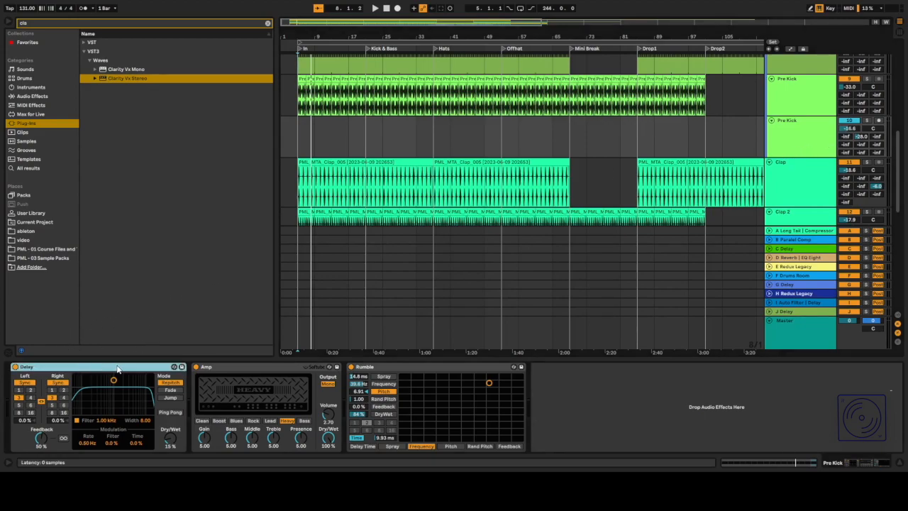
pyautogui.click(238, 367)
pyautogui.click(399, 367)
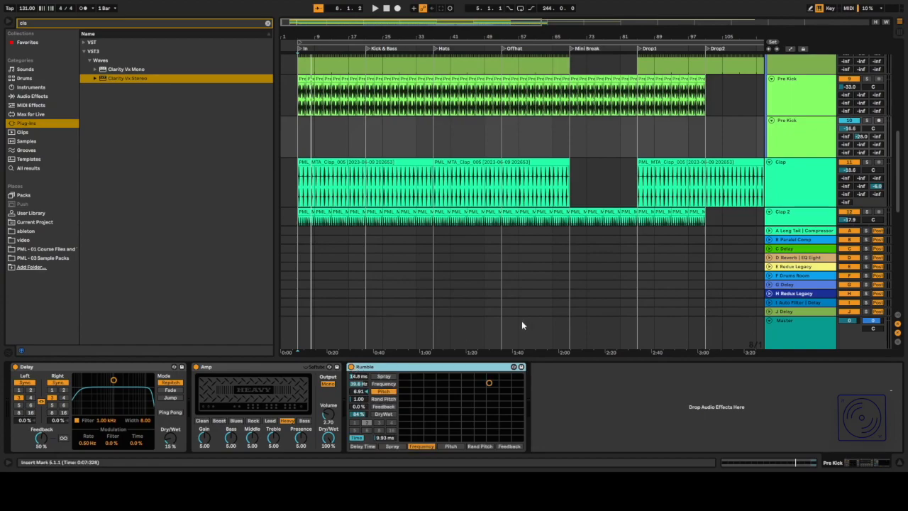
# Play the second Pre Kick soloed with the Kick, clear the solos and listen to it in the full mix
pyautogui.click(869, 120)
pyautogui.press('space')
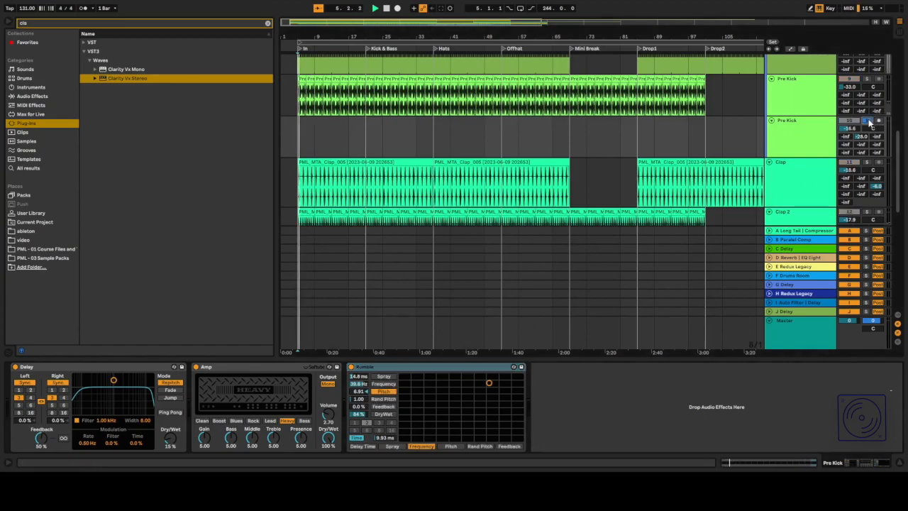
pyautogui.scroll(2, 871, 122)
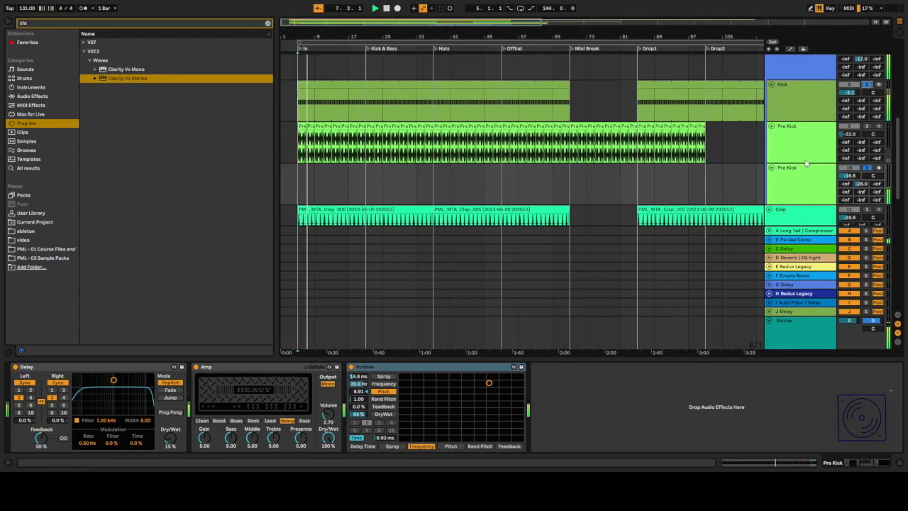
pyautogui.click(866, 168)
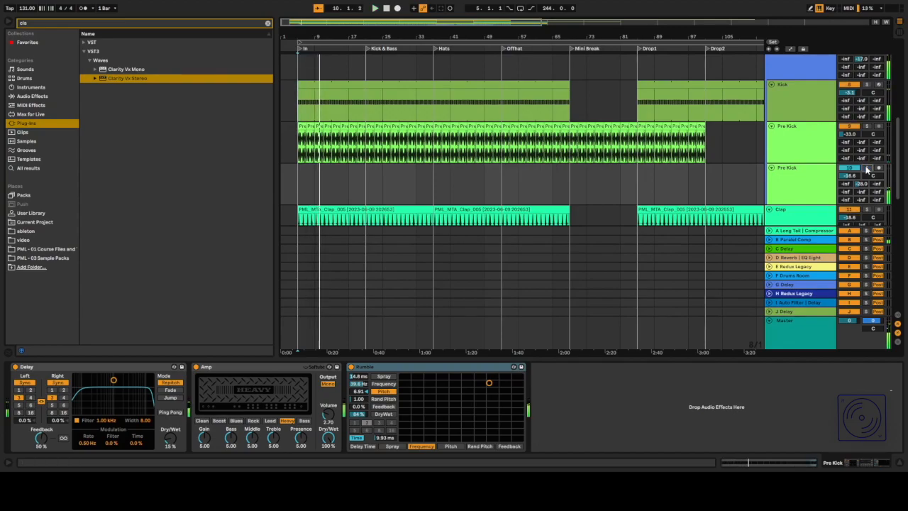
pyautogui.press('space')
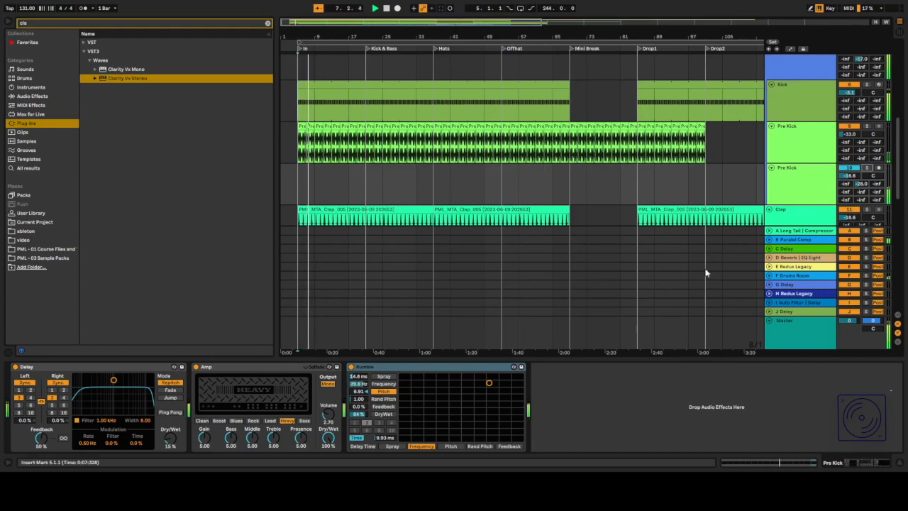
pyautogui.moveTo(850, 175)
pyautogui.mouseDown()
pyautogui.moveTo(850, 146)
pyautogui.moveTo(850, 175)
pyautogui.mouseUp()
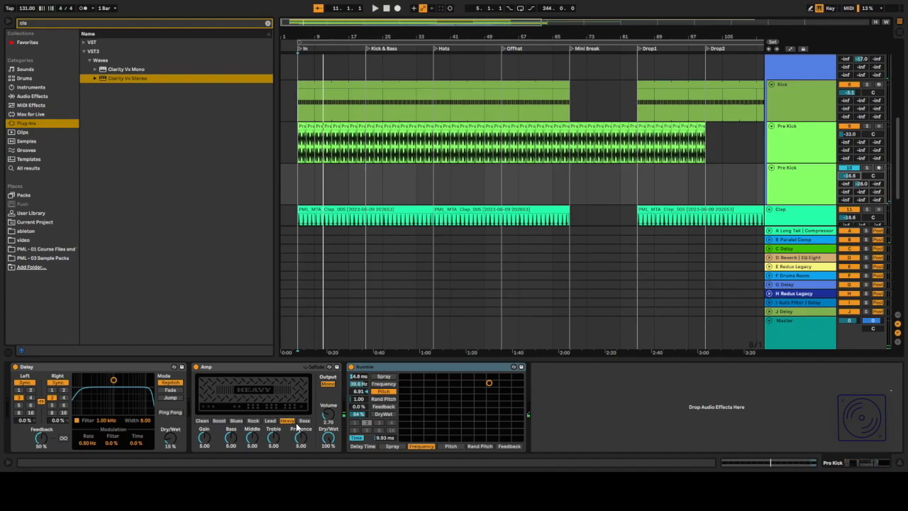
# Solo the Kick, both Pre Kick tracks and the Bass tracks 3 and 4, and play them together
pyautogui.scroll(-2, 716, 162)
pyautogui.scroll(3, 809, 106)
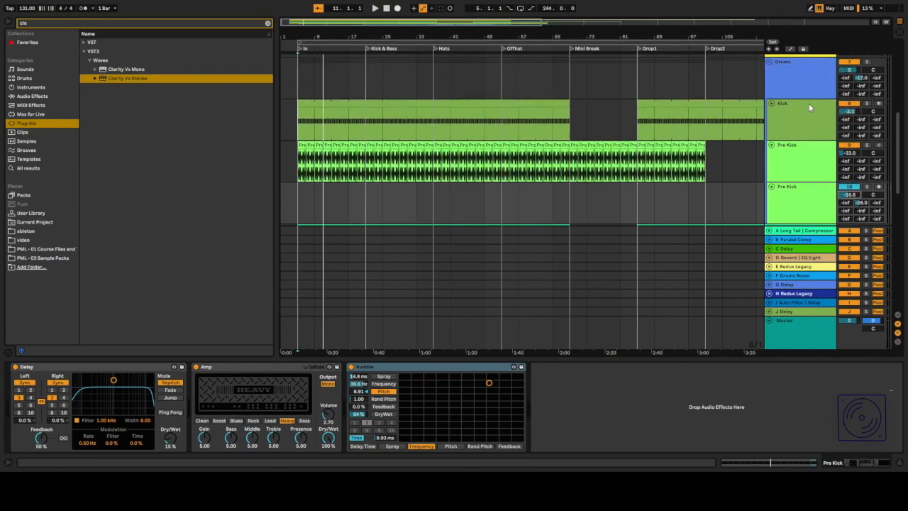
pyautogui.scroll(2, 808, 103)
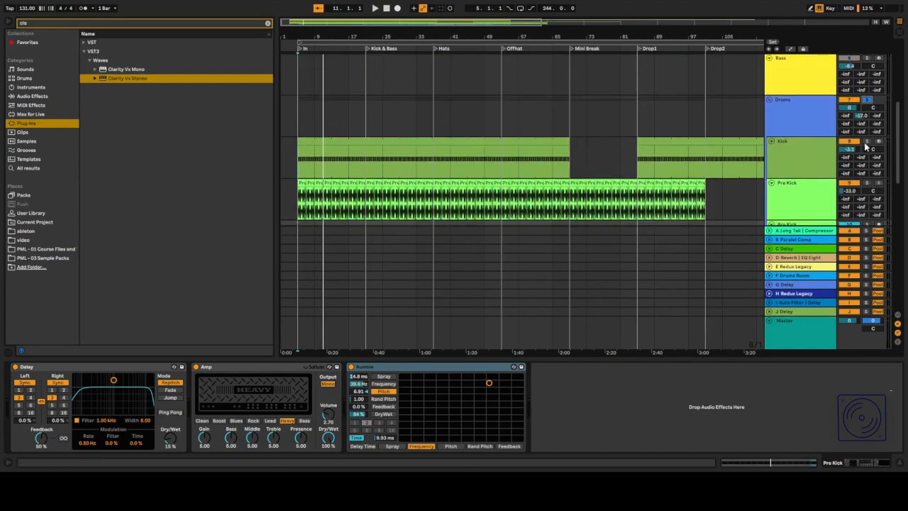
pyautogui.scroll(-1, 866, 153)
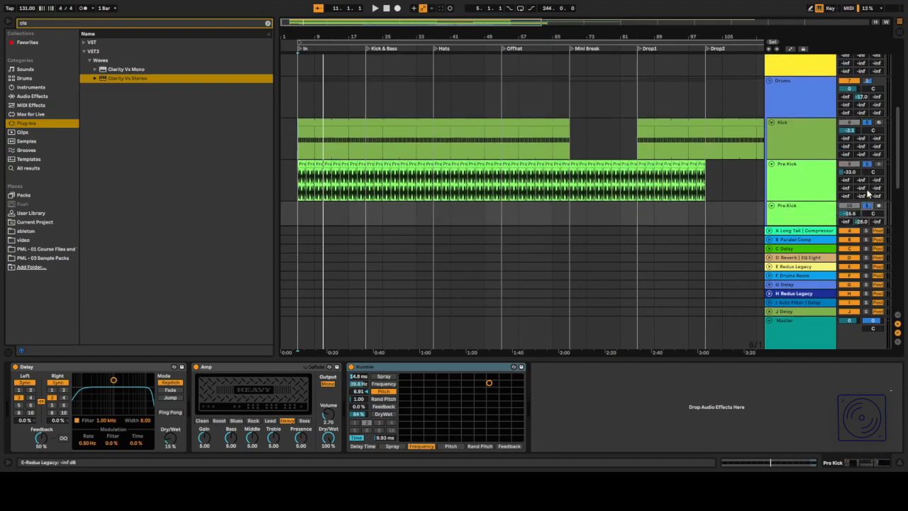
pyautogui.scroll(5, 867, 198)
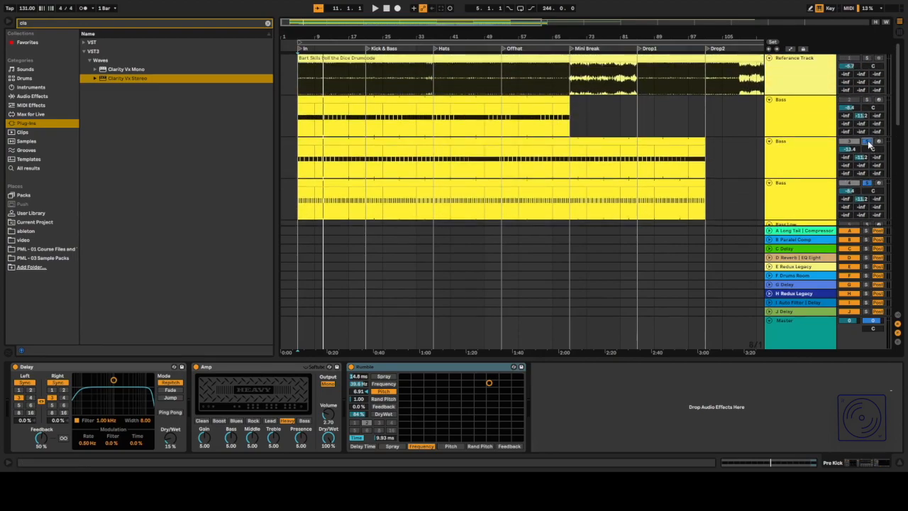
pyautogui.press('space')
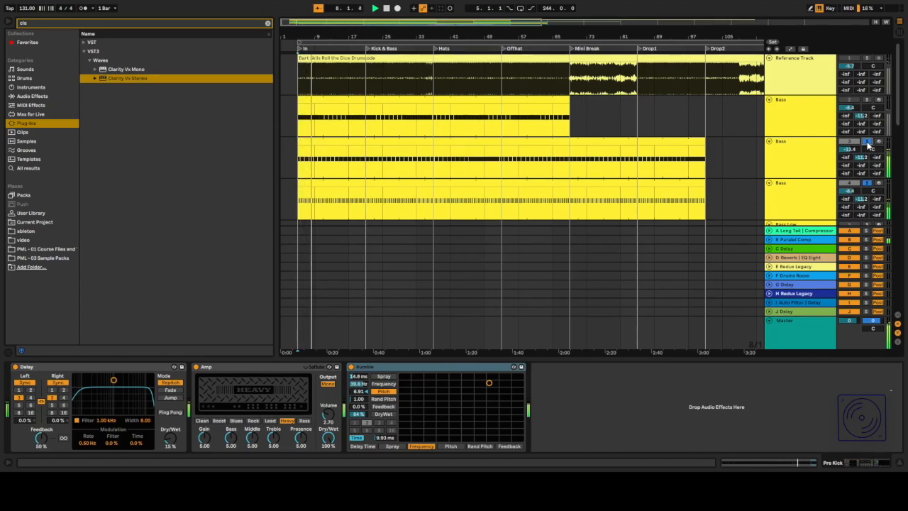
# Set Bass track 3's EQ Eight high cut to 518 Hz and turn the second Pre Kick's volume down to -inf while listening
pyautogui.click(867, 145)
pyautogui.moveTo(445, 409); pyautogui.dragTo(409, 409)
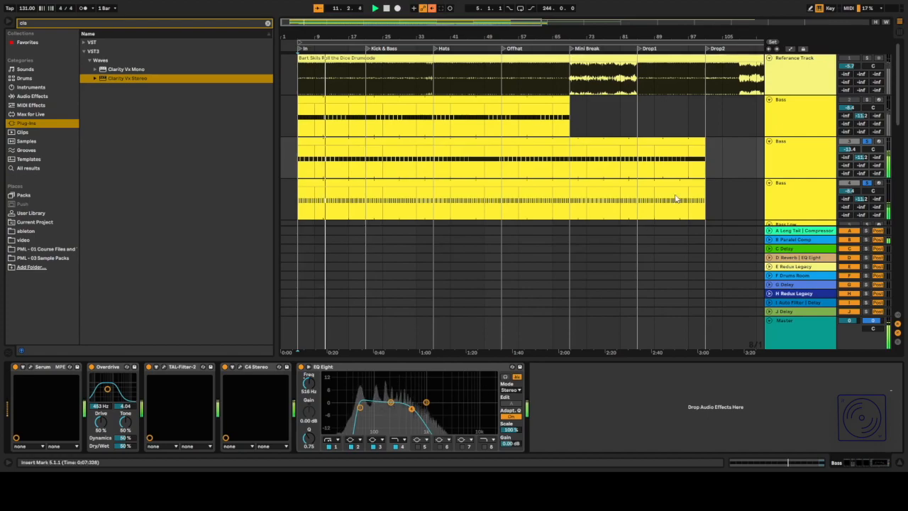
pyautogui.scroll(-10, 676, 199)
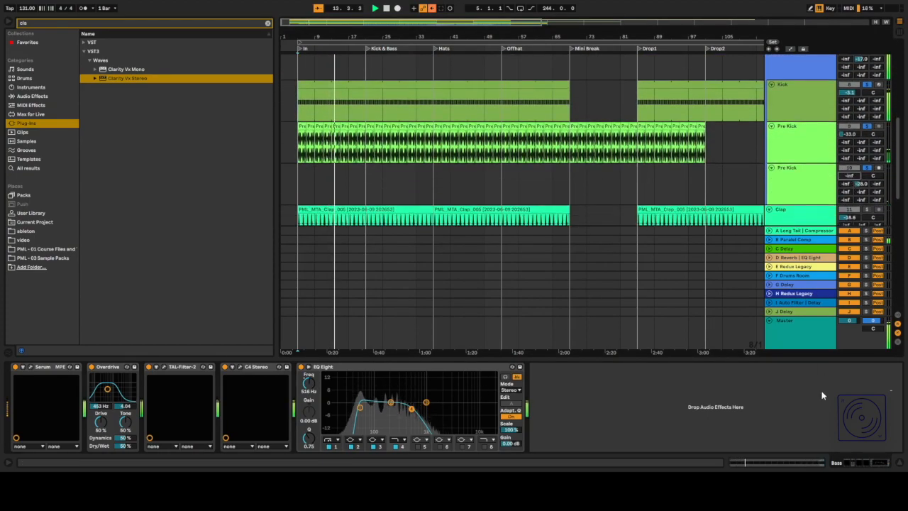
pyautogui.scroll(10, 653, 188)
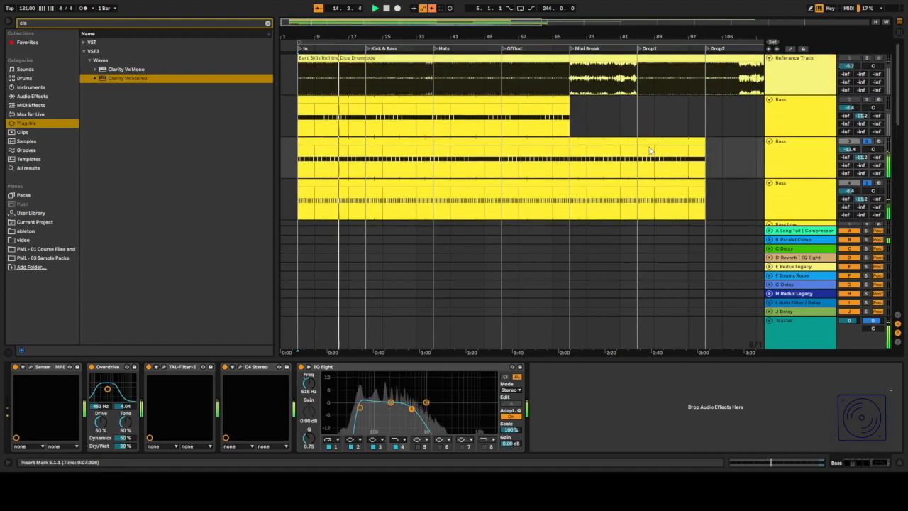
pyautogui.press('space')
# Duplicate Bass track 3 and solo the copy
pyautogui.moveTo(298, 167); pyautogui.dragTo(366, 168)
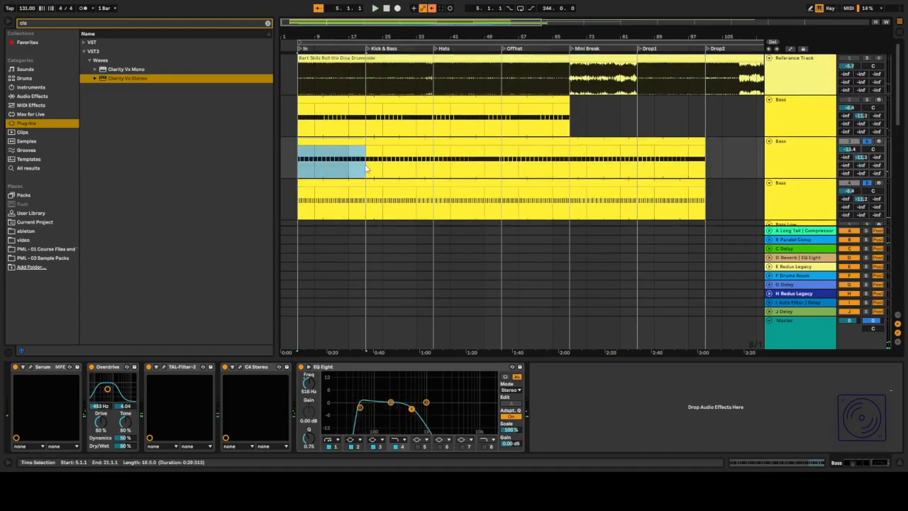
pyautogui.click(786, 151)
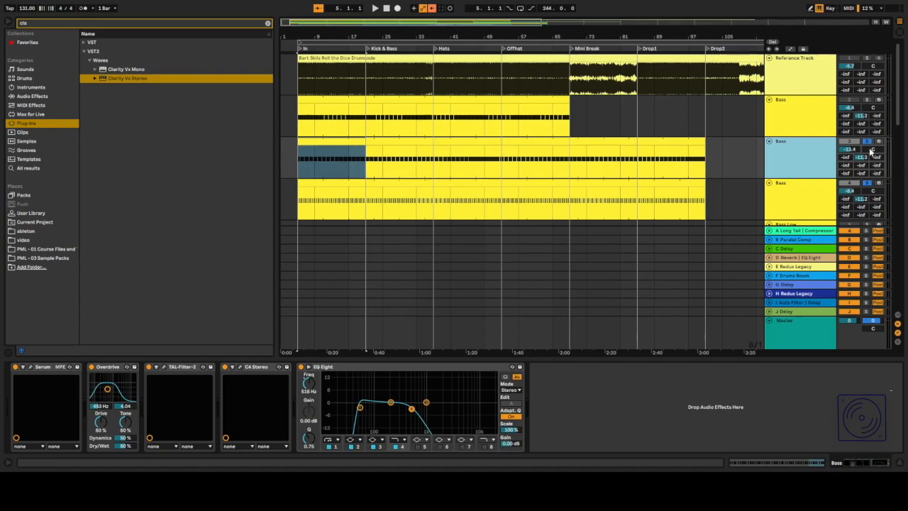
pyautogui.press('Down')
pyautogui.click(866, 183)
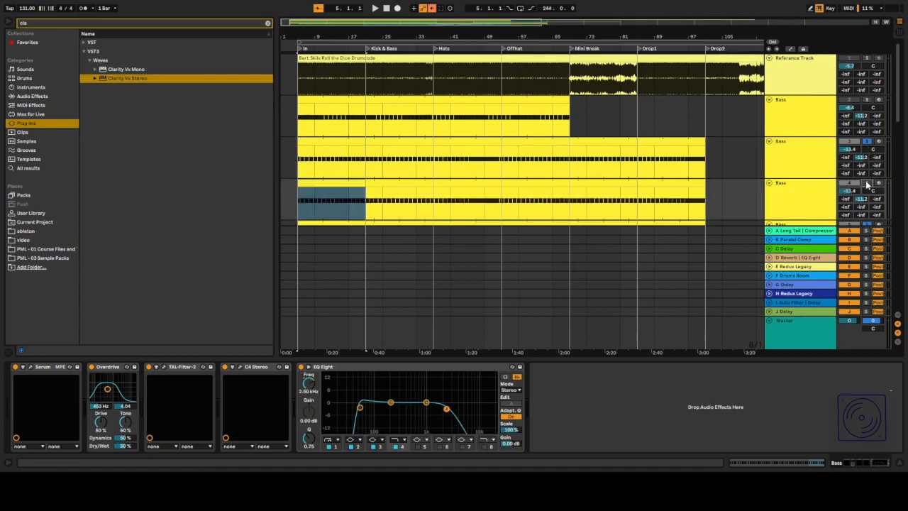
# Open the first clip on the duplicated Bass track and shorten its first A1 note to a sixteenth
pyautogui.click(356, 207)
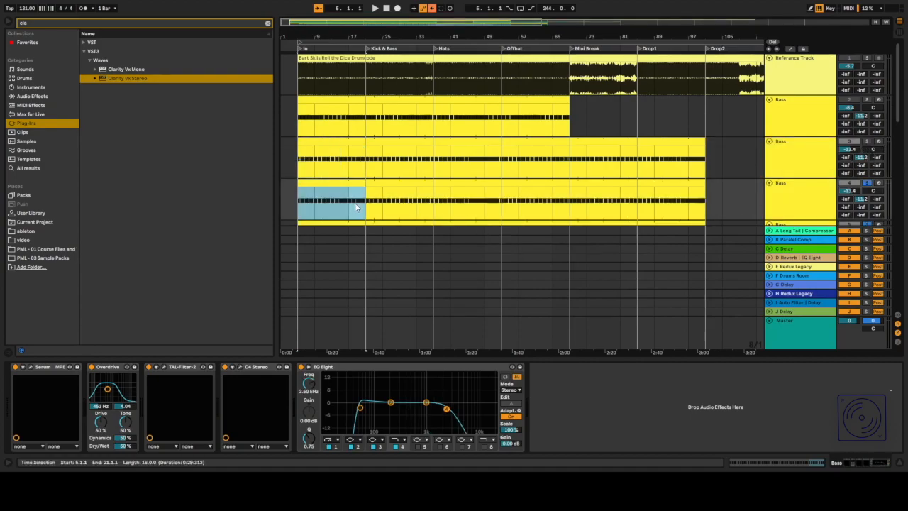
pyautogui.doubleClick(315, 183)
pyautogui.click(206, 270)
pyautogui.click(144, 281)
pyautogui.press('Delete')
pyautogui.doubleClick(144, 281)
pyautogui.press('+')
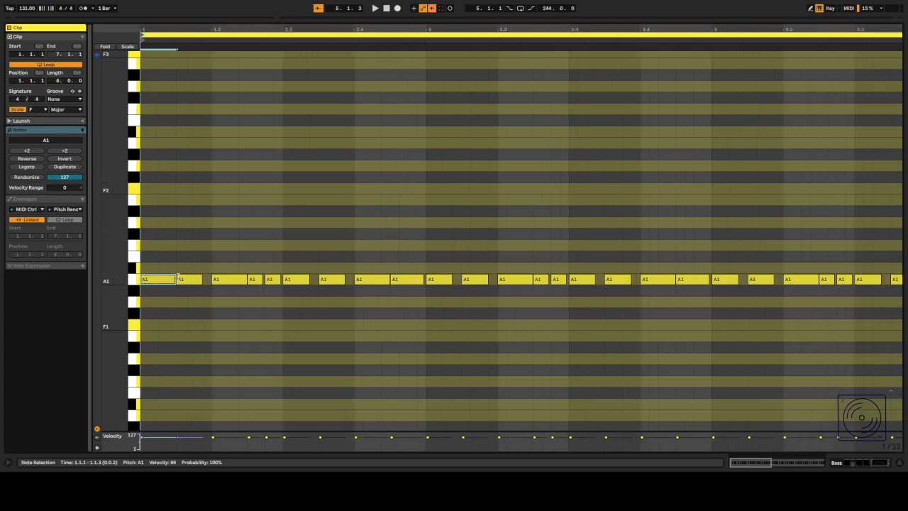
pyautogui.hotkey('shift', 'Left')
# Repeat the sixteenth A1 note one after another until it fills the whole six-bar clip
pyautogui.hotkey('ctrl', 'd')
pyautogui.hotkey('ctrl', 'd')
pyautogui.hotkey('ctrl', 'd')
pyautogui.hotkey('ctrl', 'd')
pyautogui.hotkey('ctrl', 'd')
pyautogui.hotkey('ctrl', 'd')
pyautogui.hotkey('ctrl', 'd')
pyautogui.hotkey('ctrl', 'd')
pyautogui.hotkey('ctrl', 'd')
pyautogui.hotkey('ctrl', 'd')
pyautogui.hotkey('ctrl', 'd')
pyautogui.hotkey('ctrl', 'd')
pyautogui.hotkey('ctrl', 'd')
pyautogui.hotkey('ctrl', 'd')
pyautogui.hotkey('ctrl', 'd')
pyautogui.hotkey('ctrl', 'd')
pyautogui.hotkey('ctrl', 'd')
pyautogui.hotkey('ctrl', 'd')
pyautogui.hotkey('ctrl', 'd')
pyautogui.hotkey('ctrl', 'd')
pyautogui.hotkey('ctrl', 'd')
pyautogui.hotkey('ctrl', 'd')
pyautogui.hotkey('ctrl', 'd')
pyautogui.hotkey('ctrl', 'd')
pyautogui.hotkey('ctrl', 'd')
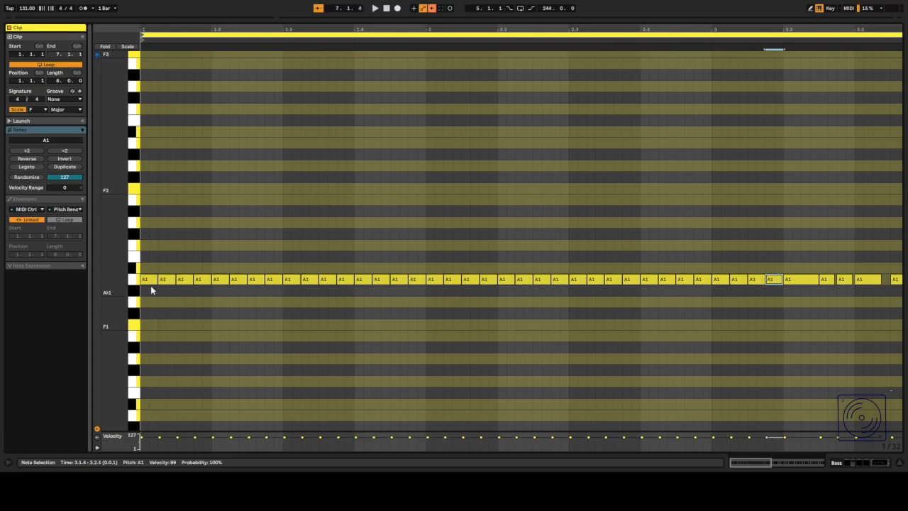
pyautogui.scroll(-5, 549, 109)
pyautogui.hotkey('ctrl', 'd')
pyautogui.hotkey('ctrl', 'd')
pyautogui.hotkey('ctrl', 'd')
pyautogui.hotkey('ctrl', 'd')
pyautogui.hotkey('ctrl', 'd')
pyautogui.hotkey('ctrl', 'd')
pyautogui.hotkey('ctrl', 'd')
pyautogui.hotkey('ctrl', 'd')
pyautogui.hotkey('ctrl', 'd')
pyautogui.hotkey('ctrl', 'd')
pyautogui.hotkey('ctrl', 'd')
pyautogui.hotkey('ctrl', 'd')
pyautogui.hotkey('ctrl', 'd')
pyautogui.hotkey('ctrl', 'd')
pyautogui.hotkey('ctrl', 'd')
pyautogui.hotkey('ctrl', 'd')
pyautogui.hotkey('ctrl', 'd')
pyautogui.hotkey('ctrl', 'd')
pyautogui.hotkey('ctrl', 'd')
pyautogui.hotkey('ctrl', 'd')
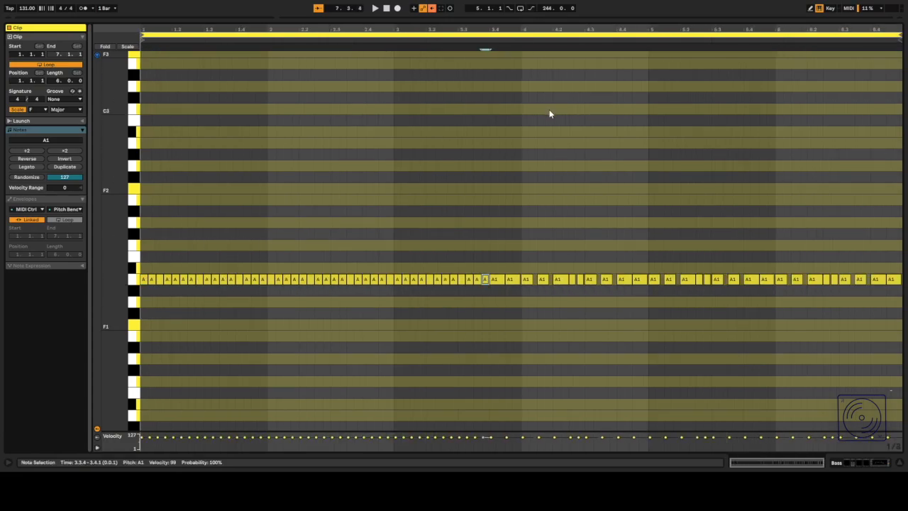
pyautogui.hotkey('ctrl', 'd')
pyautogui.hotkey('ctrl', 'd')
pyautogui.hotkey('ctrl', 'd')
pyautogui.hotkey('ctrl', 'd')
pyautogui.hotkey('ctrl', 'd')
pyautogui.hotkey('ctrl', 'd')
pyautogui.hotkey('ctrl', 'd')
pyautogui.hotkey('ctrl', 'd')
pyautogui.hotkey('ctrl', 'd')
pyautogui.hotkey('ctrl', 'd')
pyautogui.hotkey('ctrl', 'd')
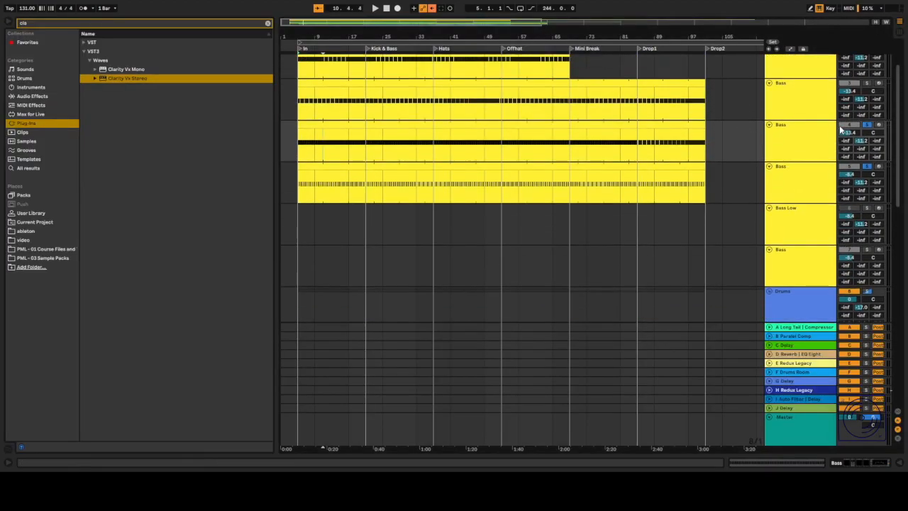
# Listen to the duplicated Bass with its EQ Eight high cut at 474 Hz, set the cut to 3.16 kHz and deactivate the track
pyautogui.doubleClick(826, 157)
pyautogui.press('space')
pyautogui.moveTo(441, 409); pyautogui.dragTo(410, 413)
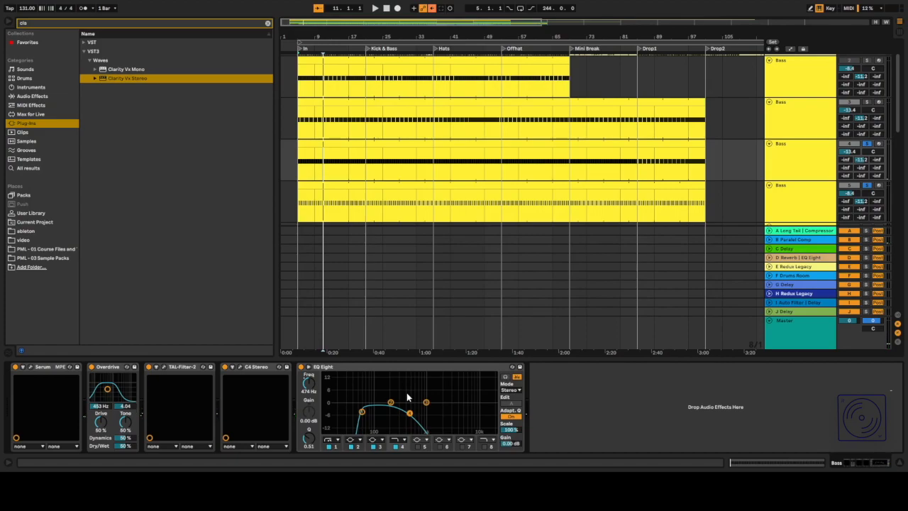
pyautogui.press('space')
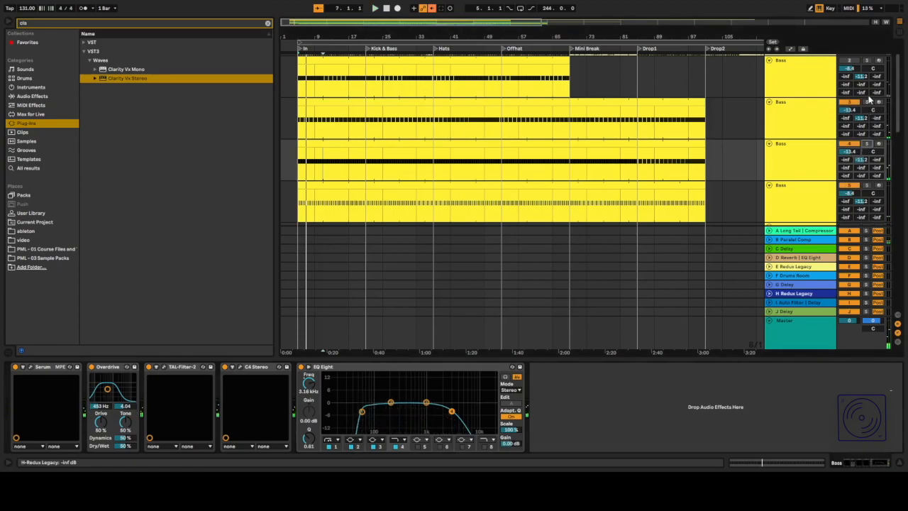
pyautogui.press('space')
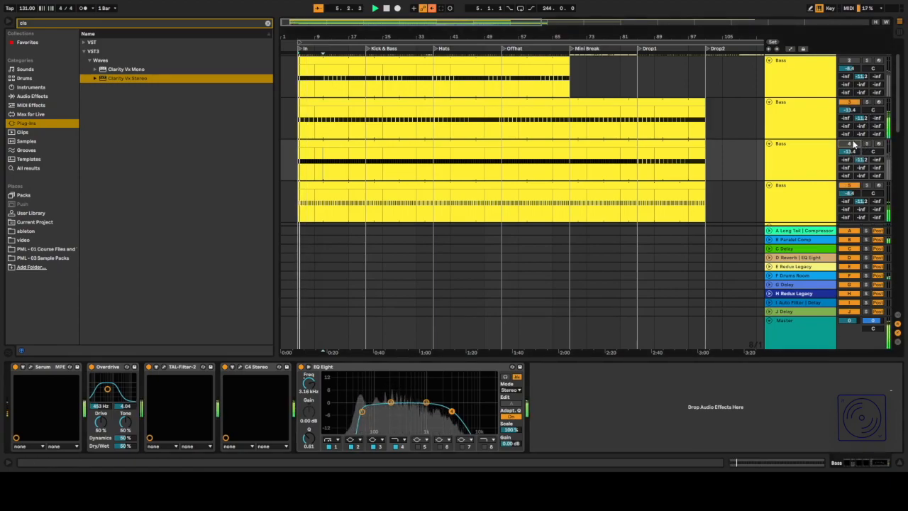
# Solo the original Bass track 3, set its EQ Eight high cut to 5.50 kHz, and clear the solo during playback
pyautogui.click(866, 103)
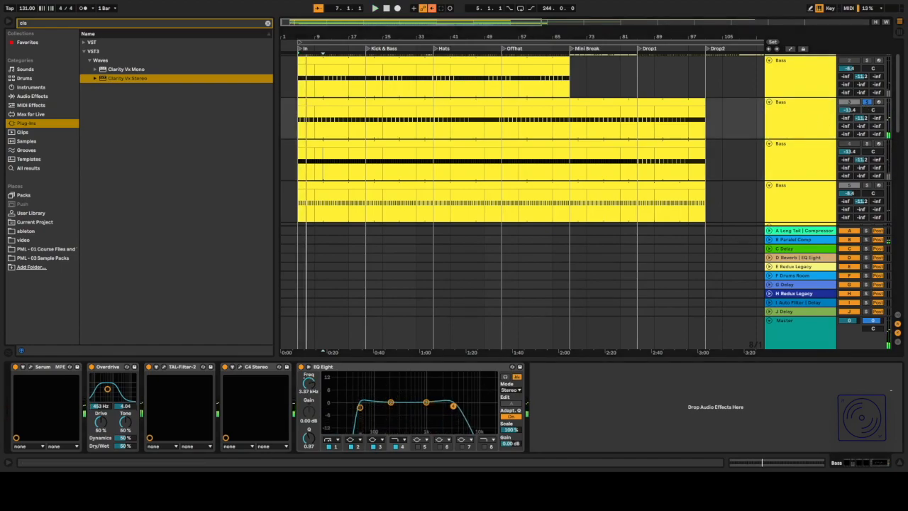
pyautogui.press('space')
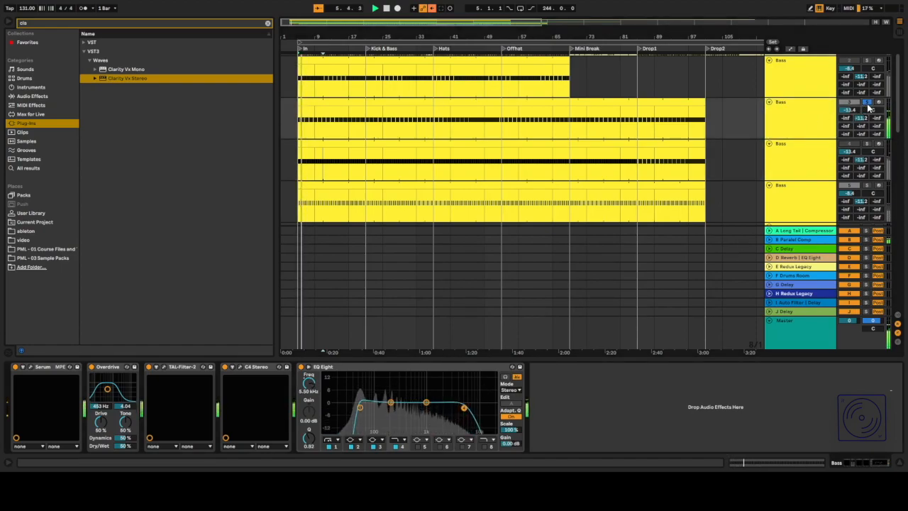
pyautogui.scroll(-3, 628, 251)
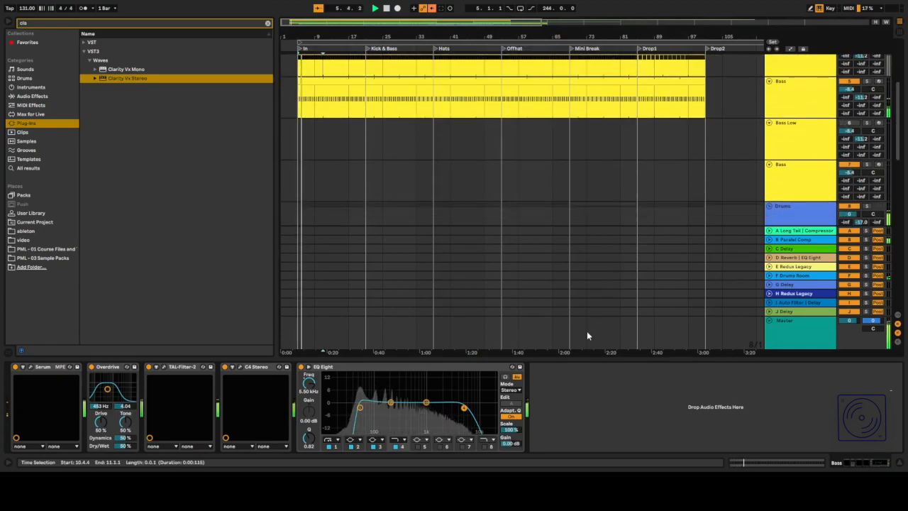
# Hide the device view and review the arrangement's tracks from the reference and basses down to the vocal and white noise
pyautogui.hotkey('ctrl', 'alt', 'l')
pyautogui.scroll(4, 660, 262)
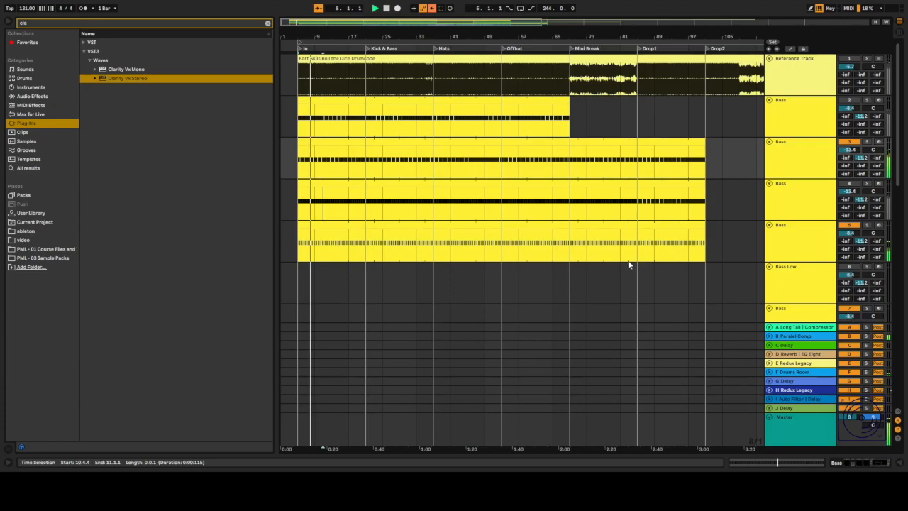
pyautogui.scroll(-2, 628, 264)
pyautogui.scroll(-8, 630, 252)
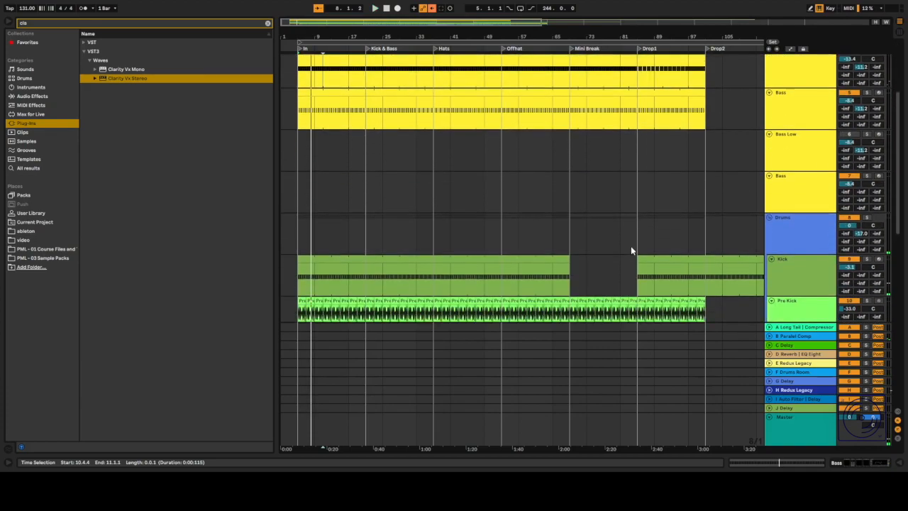
pyautogui.scroll(-2, 619, 247)
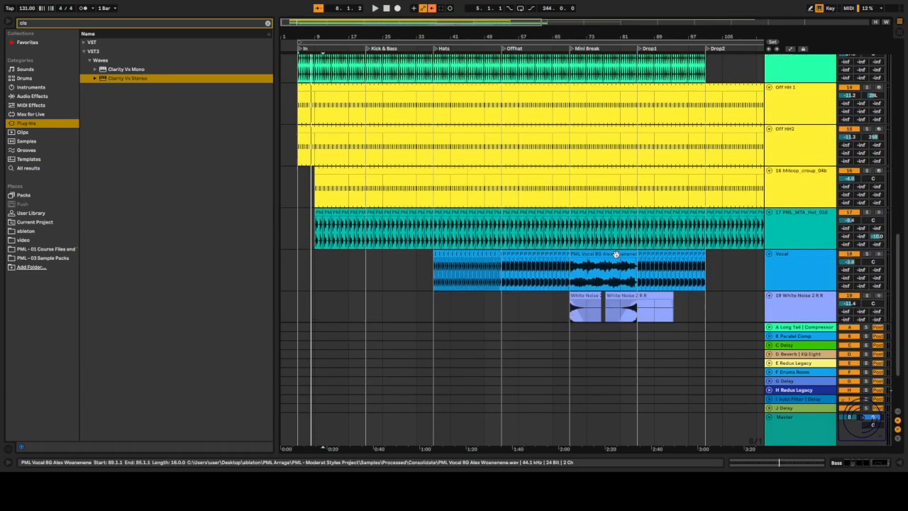
pyautogui.scroll(3, 617, 253)
pyautogui.scroll(1, 575, 234)
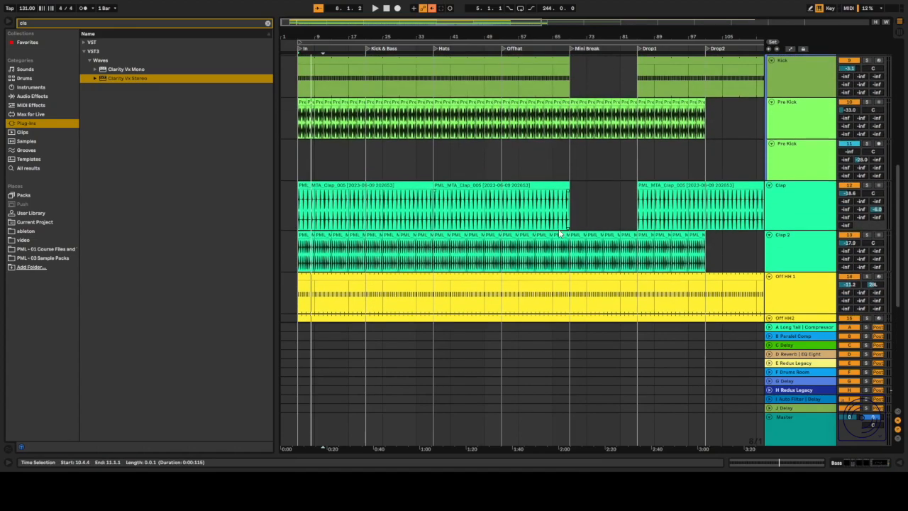
pyautogui.scroll(-5, 559, 233)
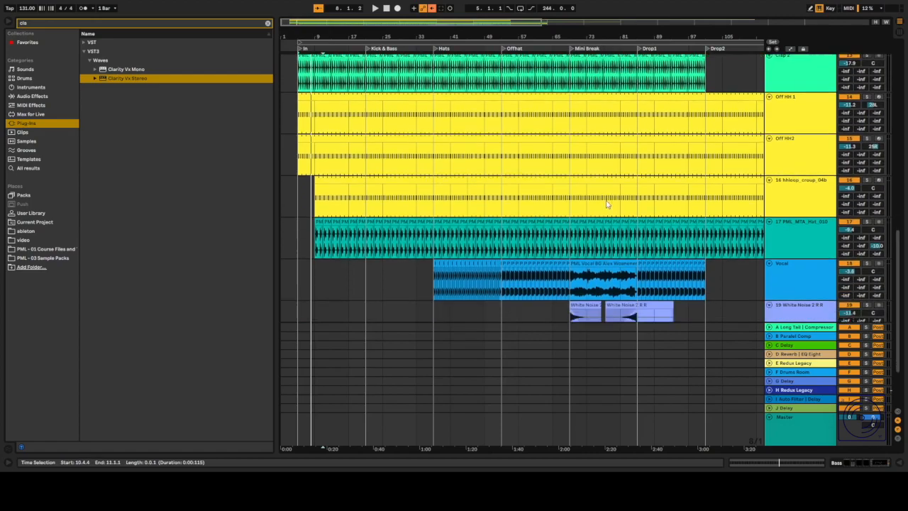
# Solo Clap and Clap 2 one at a time to hear each alone, and check the device chain of both tracks
pyautogui.scroll(3, 583, 261)
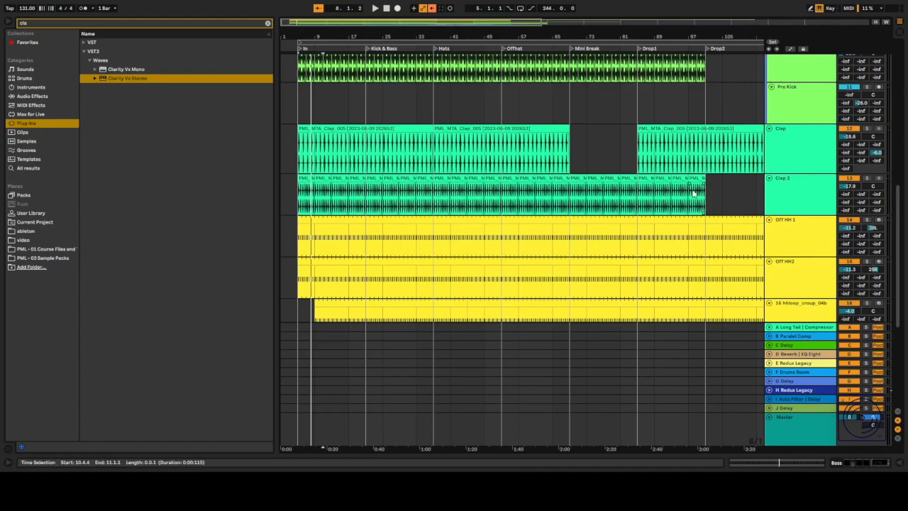
pyautogui.scroll(-1, 700, 245)
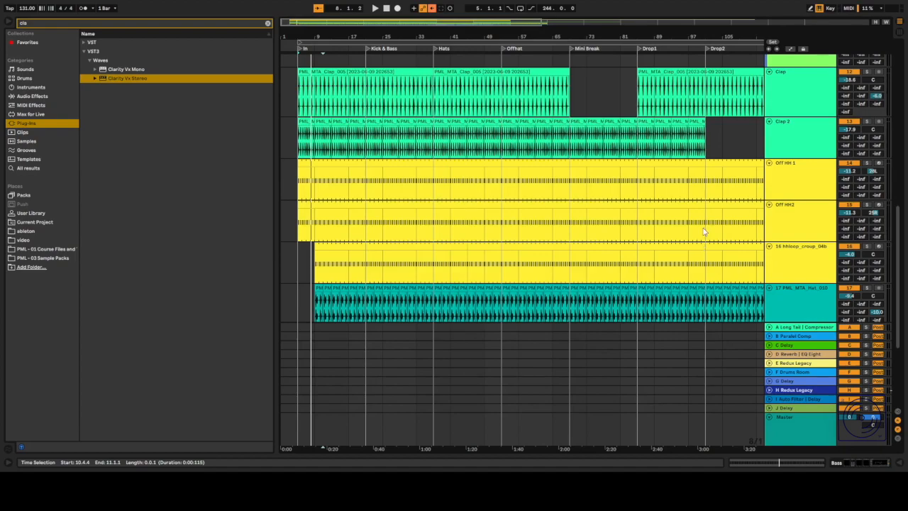
pyautogui.click(867, 71)
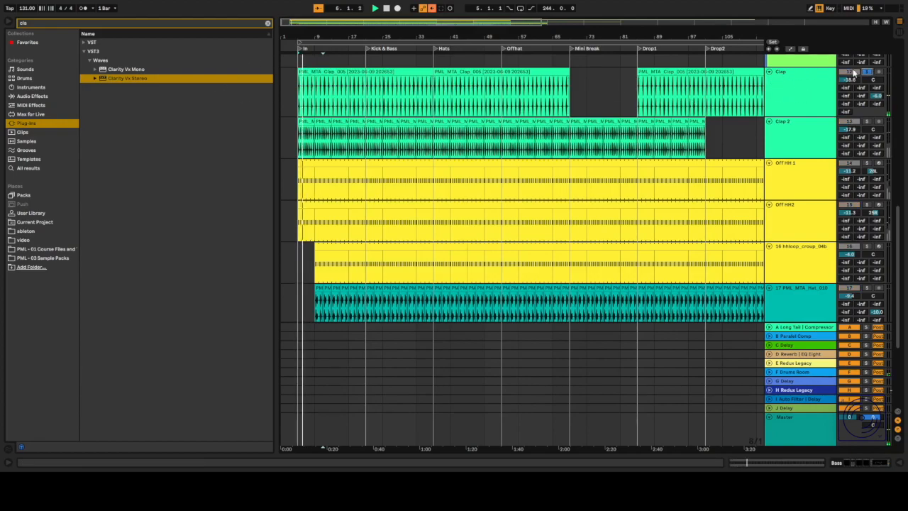
pyautogui.click(866, 123)
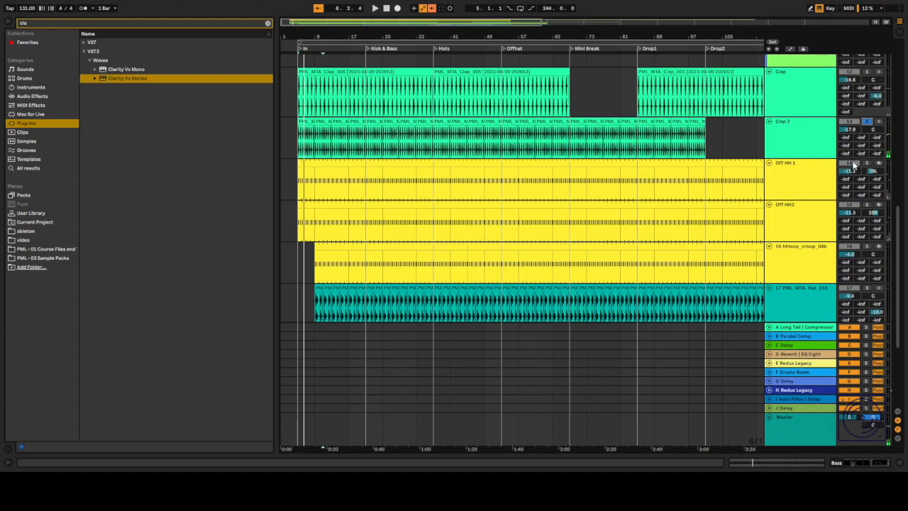
pyautogui.doubleClick(814, 151)
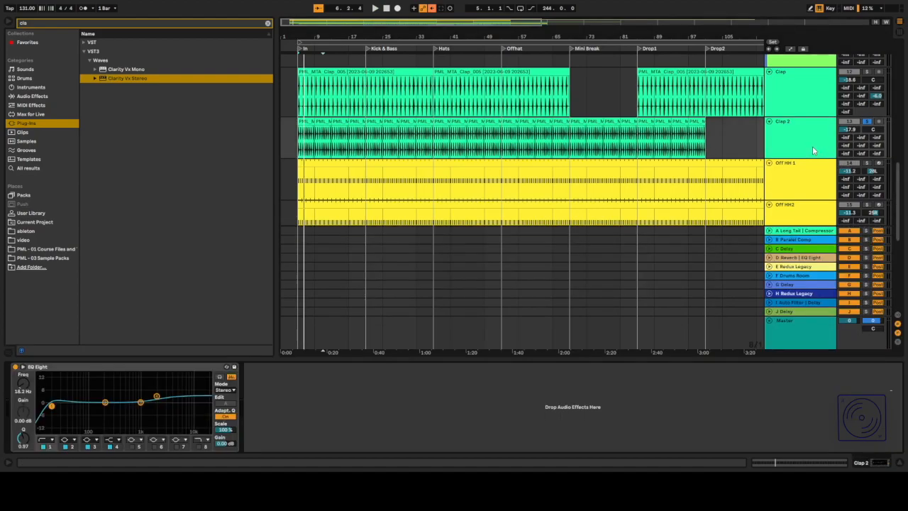
pyautogui.click(787, 103)
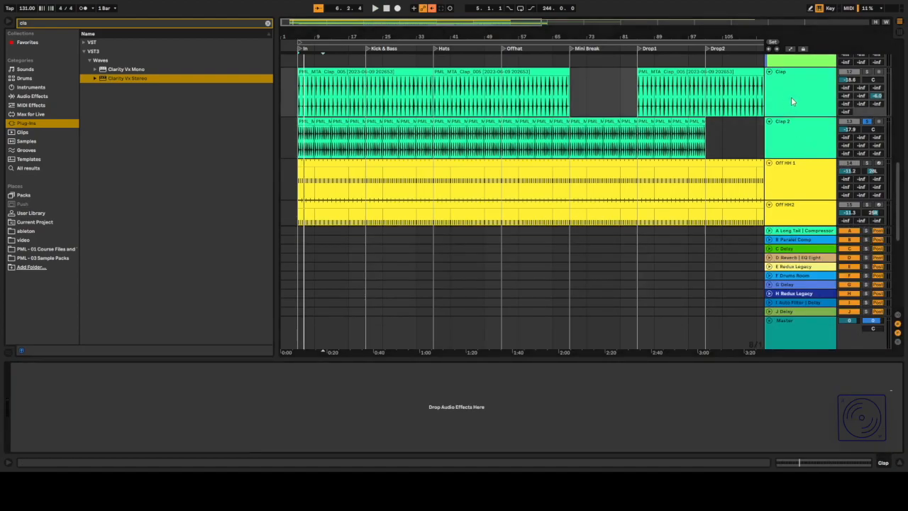
# Solo Clap together with Clap 2 and listen to the two layered claps from bar 5
pyautogui.keyDown('ctrl'); pyautogui.click(867, 72); pyautogui.keyUp('ctrl')
pyautogui.press('space')
pyautogui.press('space')
pyautogui.press('space')
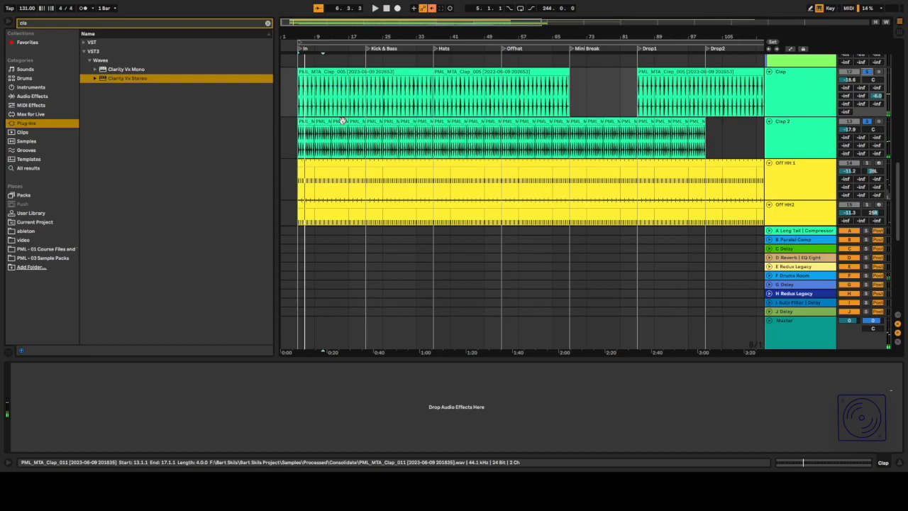
pyautogui.press('space')
# Select bars 5 to 17 on Clap and hear the claps with the Drums group soloed, then with all solos cleared
pyautogui.moveTo(298, 105); pyautogui.dragTo(358, 105)
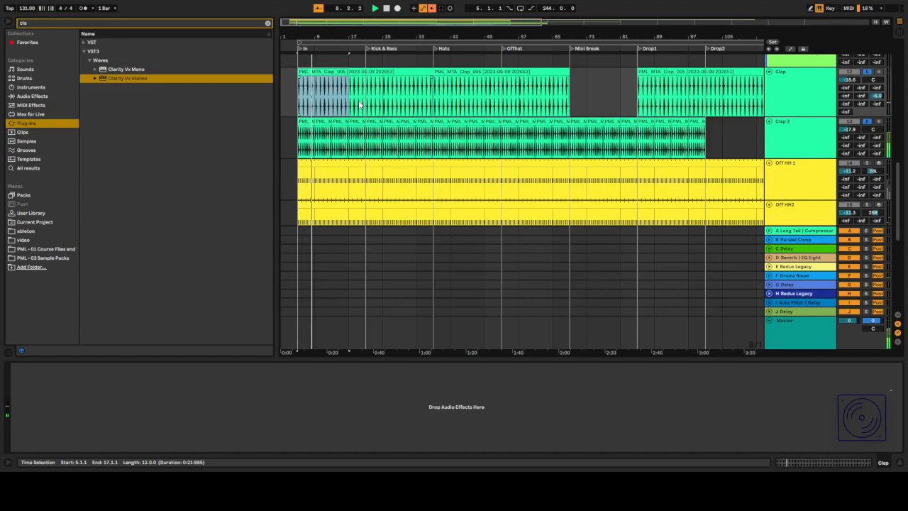
pyautogui.scroll(2, 385, 80)
pyautogui.scroll(4, 384, 80)
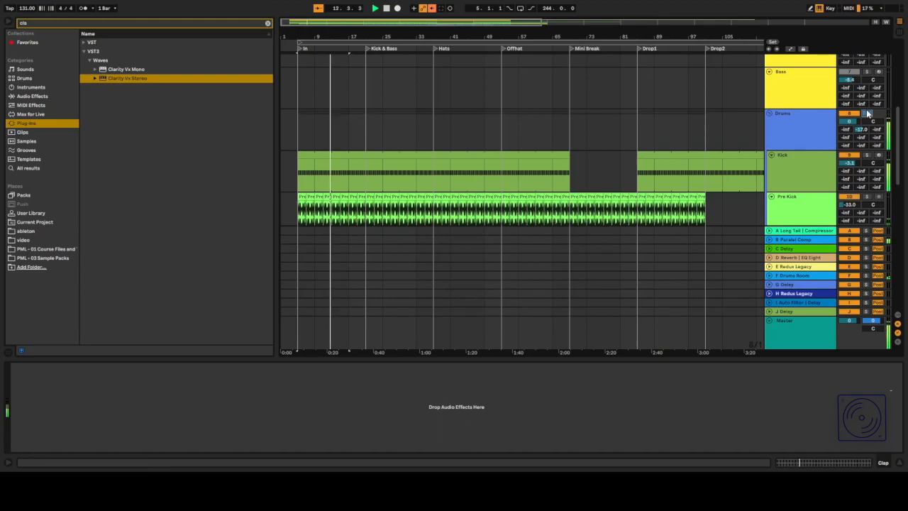
pyautogui.scroll(-4, 865, 117)
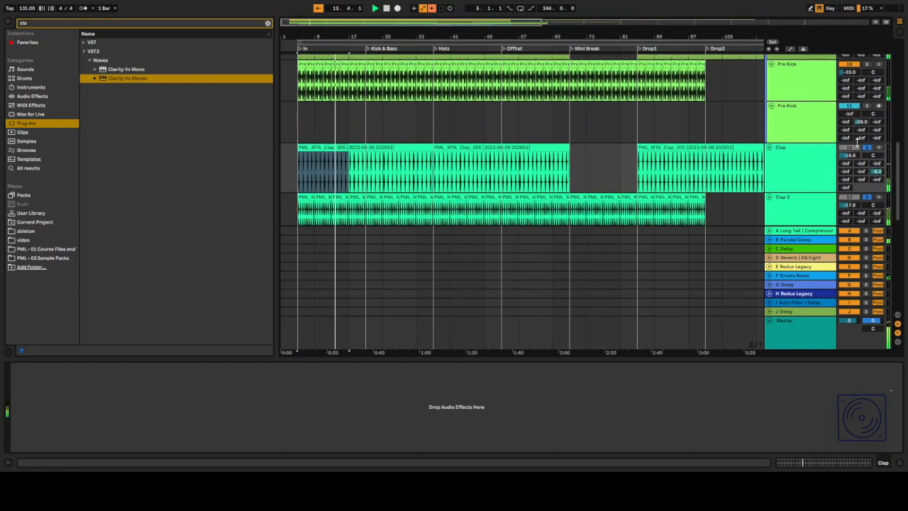
pyautogui.scroll(-3, 780, 174)
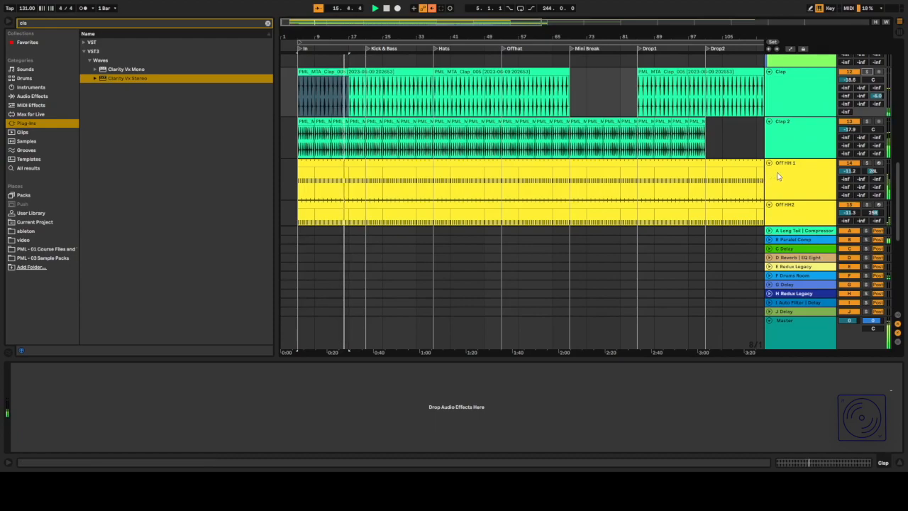
# Solo the Off HH 1 track and play its off-beat hi-hat pattern from bar 5
pyautogui.press('space')
pyautogui.click(867, 164)
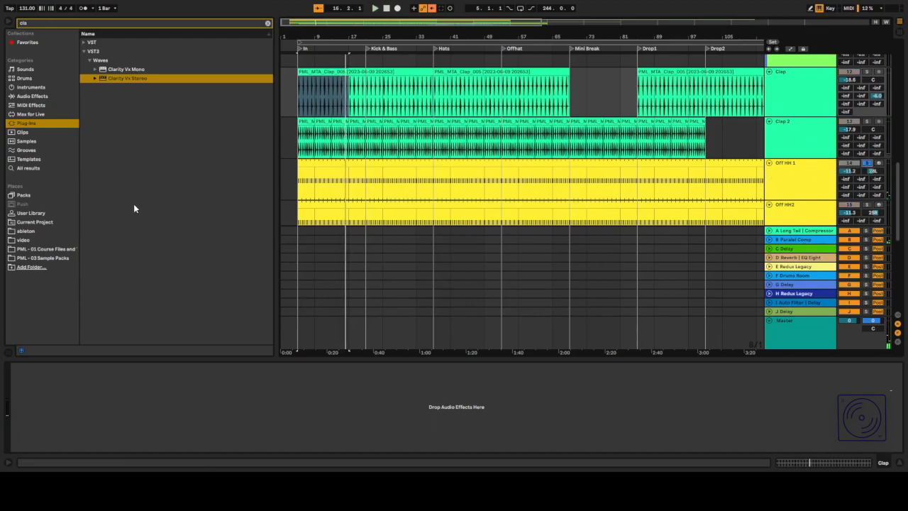
pyautogui.scroll(10, 292, 180)
pyautogui.scroll(-2, 376, 169)
pyautogui.press('space')
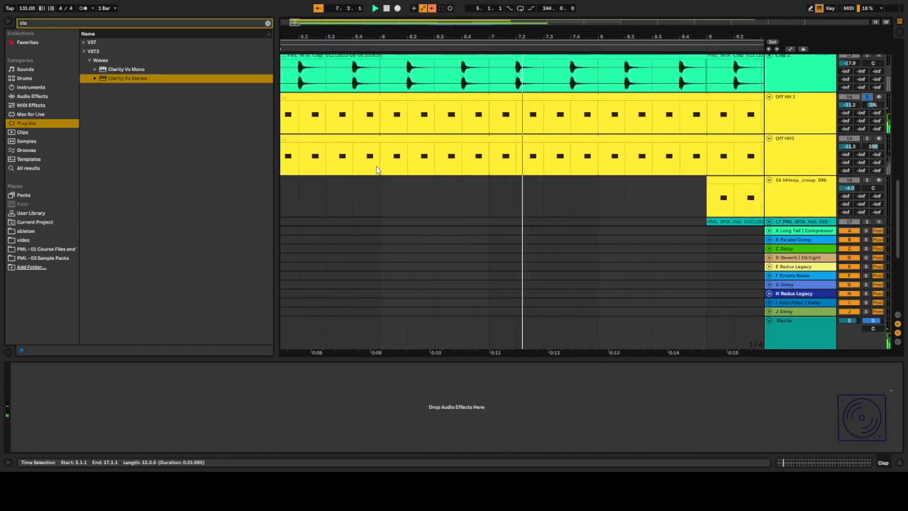
# Add the Drums group to the solo and listen to Off HH 1 against the kick
pyautogui.scroll(5, 685, 121)
pyautogui.scroll(2, 688, 119)
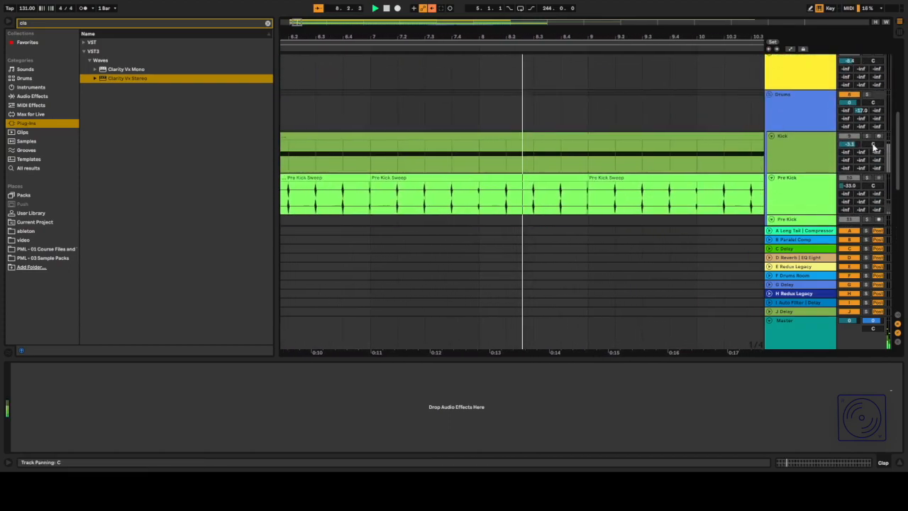
pyautogui.scroll(-10, 664, 146)
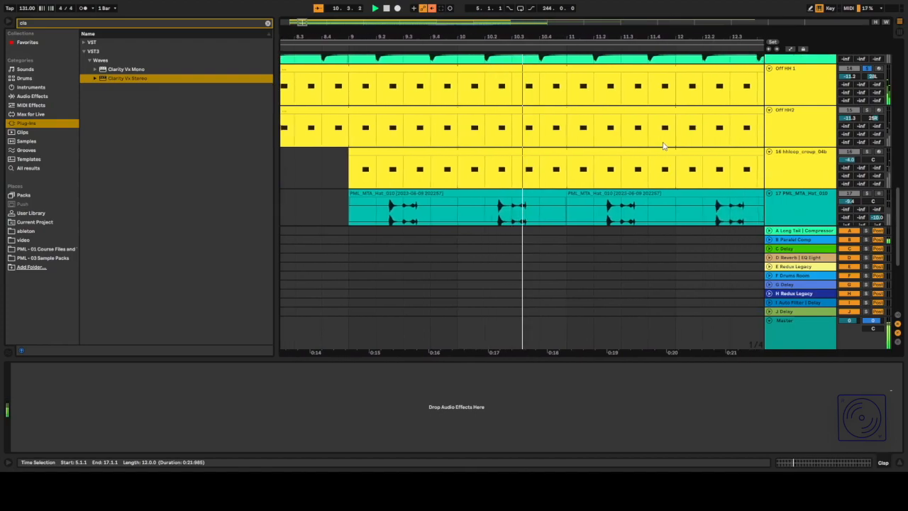
pyautogui.scroll(1, 647, 150)
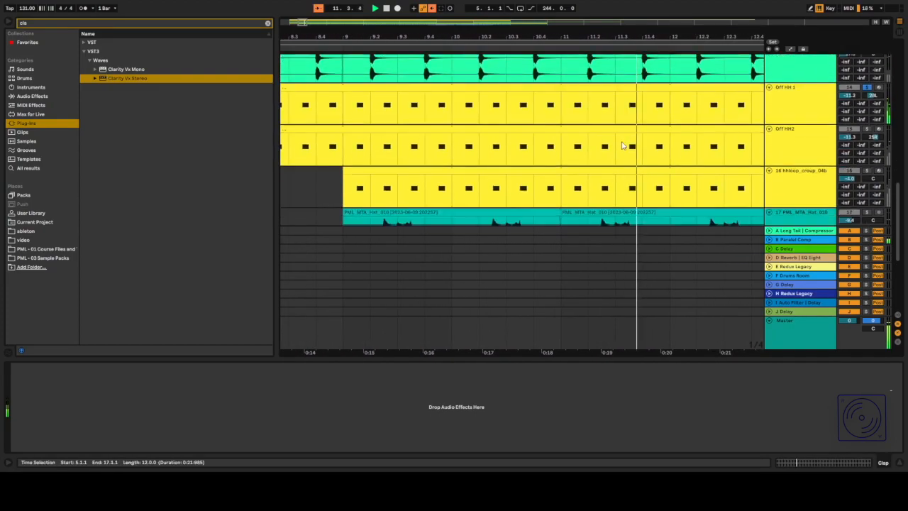
pyautogui.scroll(-5, 615, 129)
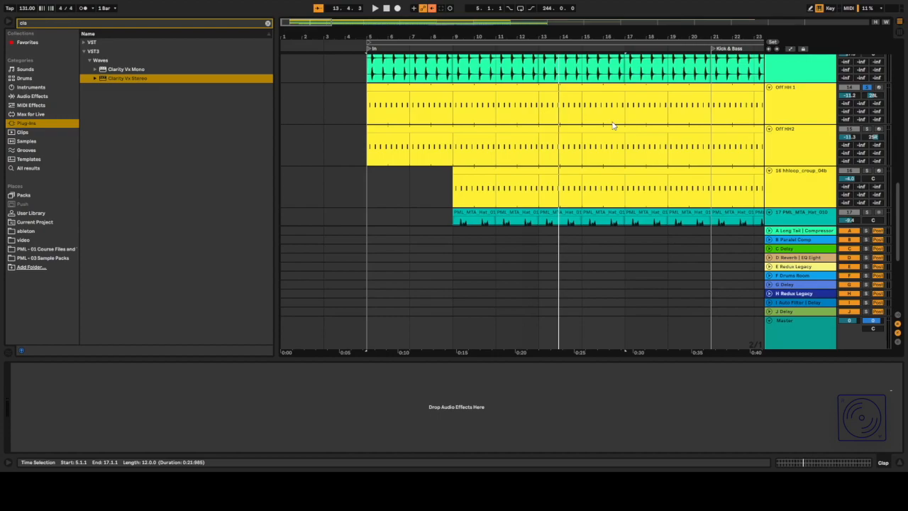
# Solo Off HH2 alongside Off HH 1 and play the panned hi-hat pair from bar 5
pyautogui.click(366, 158)
pyautogui.press('space')
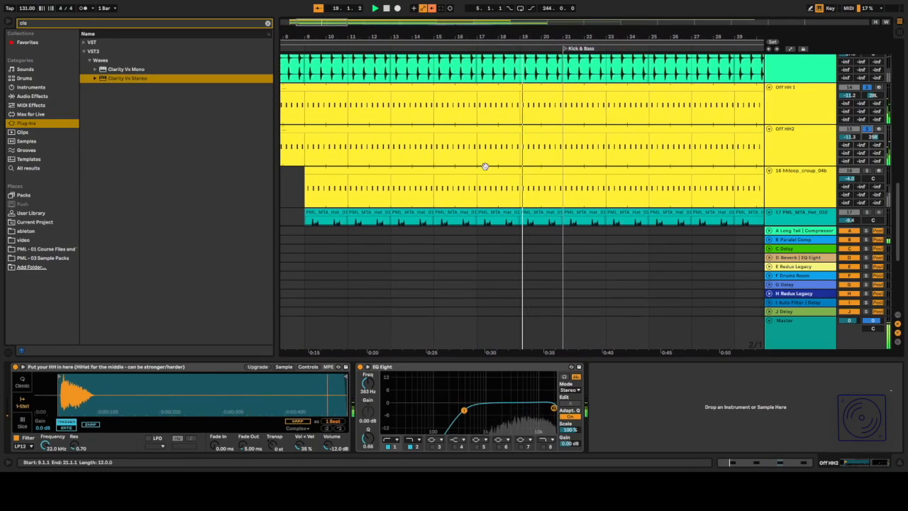
pyautogui.scroll(1, 463, 158)
pyautogui.scroll(2, 464, 158)
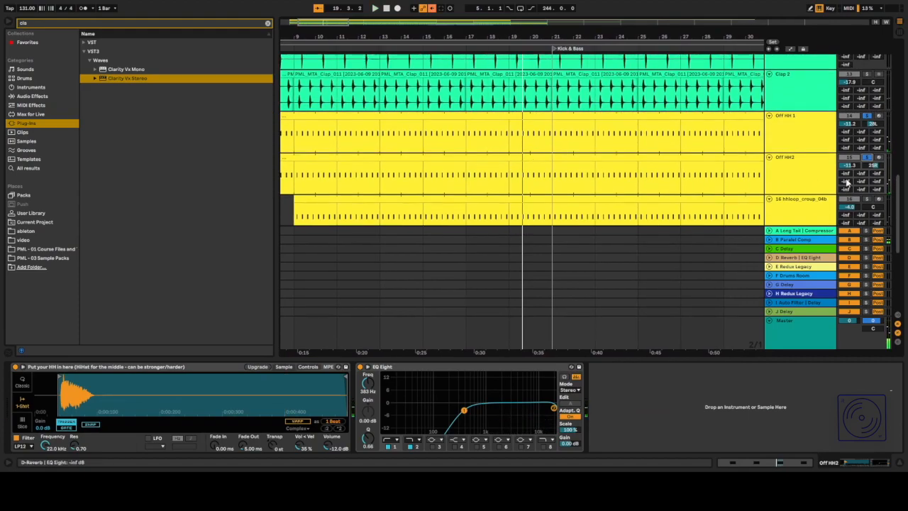
pyautogui.hscroll(-5, 701, 149)
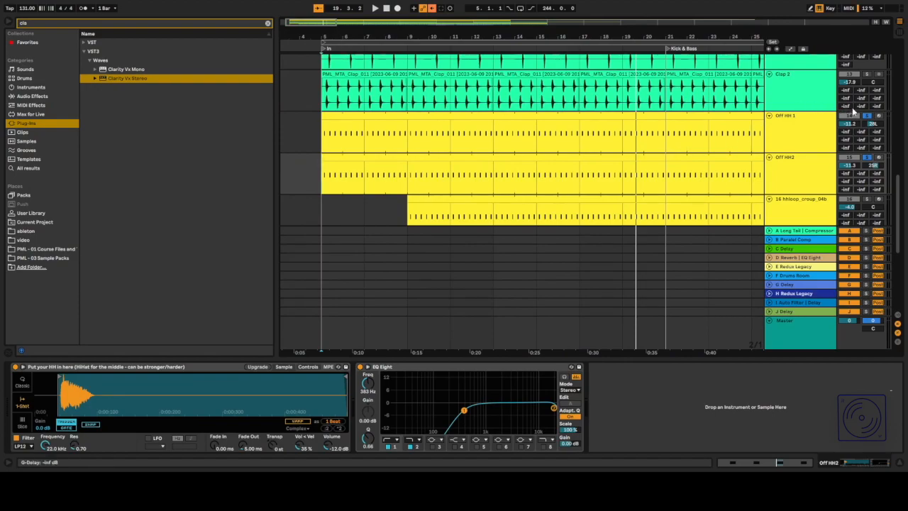
pyautogui.hscroll(-2, 837, 113)
pyautogui.press('space')
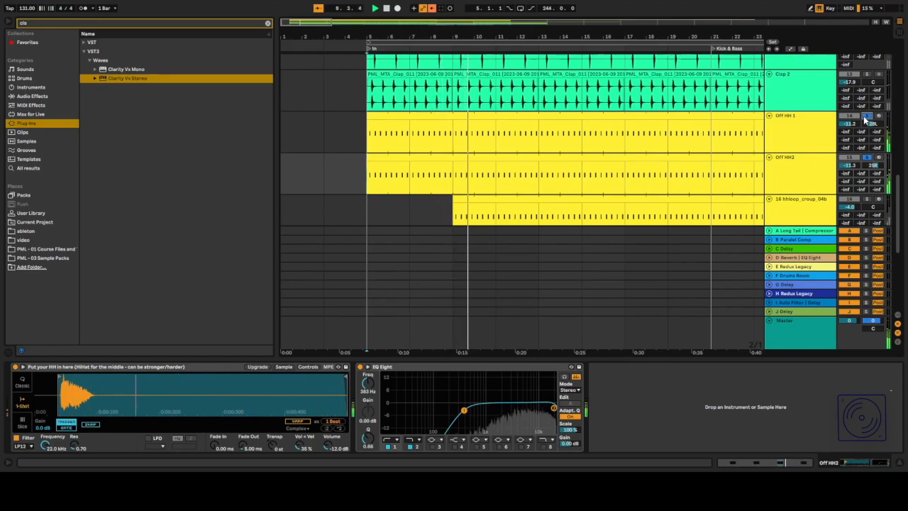
pyautogui.scroll(-1, 869, 131)
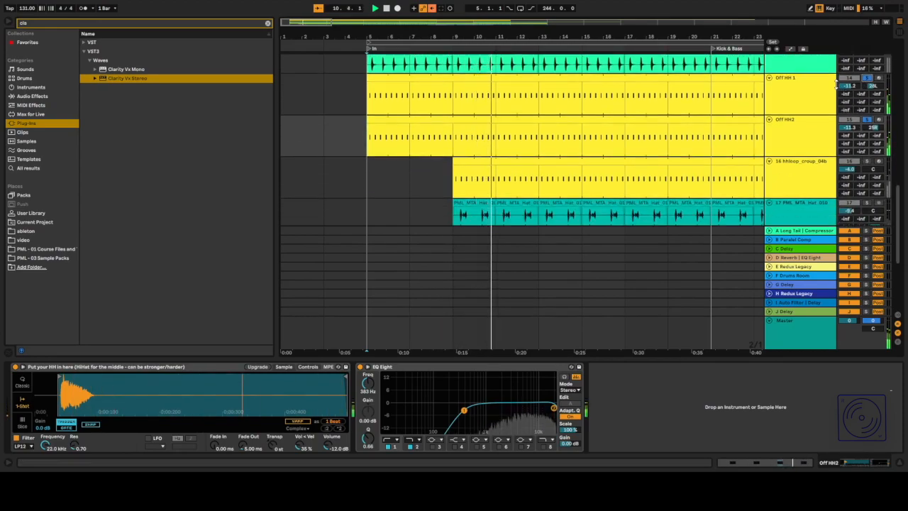
# Compare a centre-panned duplicate of Off HH 1 with the left- and right-panned hi-hat pair, and delete the duplicate
pyautogui.click(799, 112)
pyautogui.hotkey('ctrl', 'd')
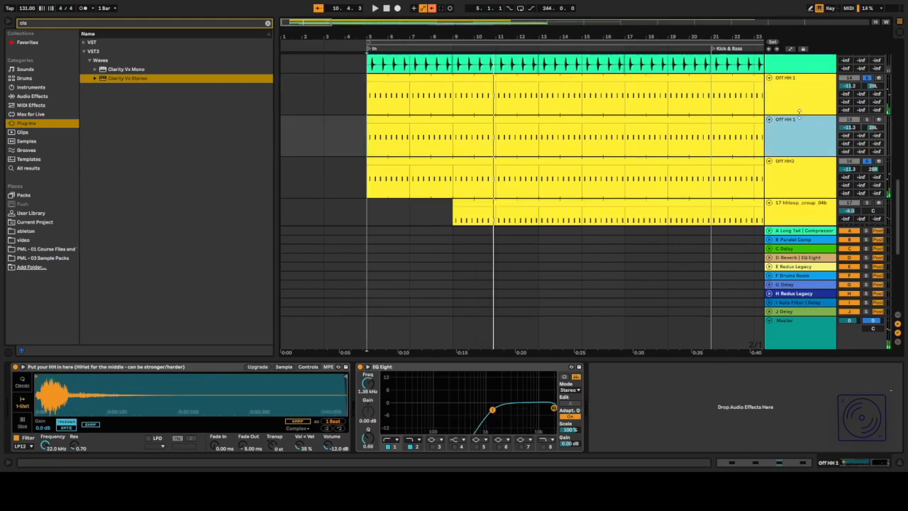
pyautogui.doubleClick(872, 129)
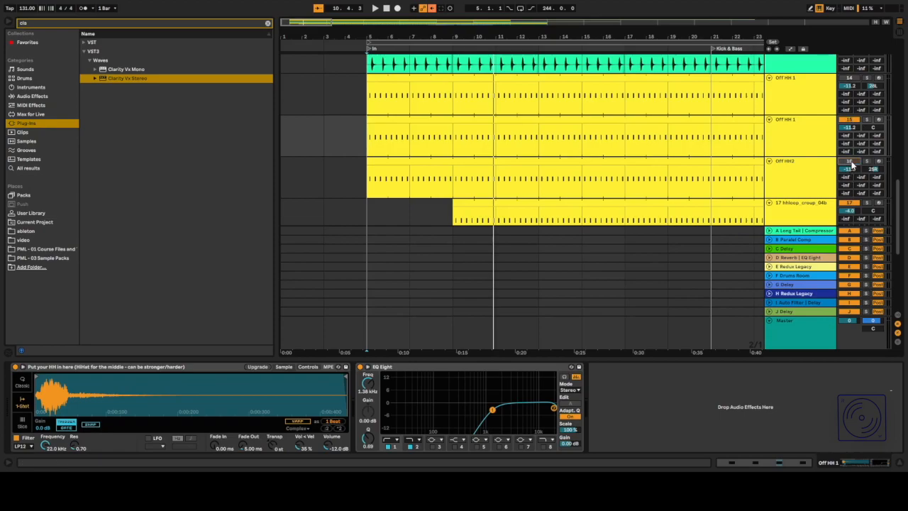
pyautogui.press('space')
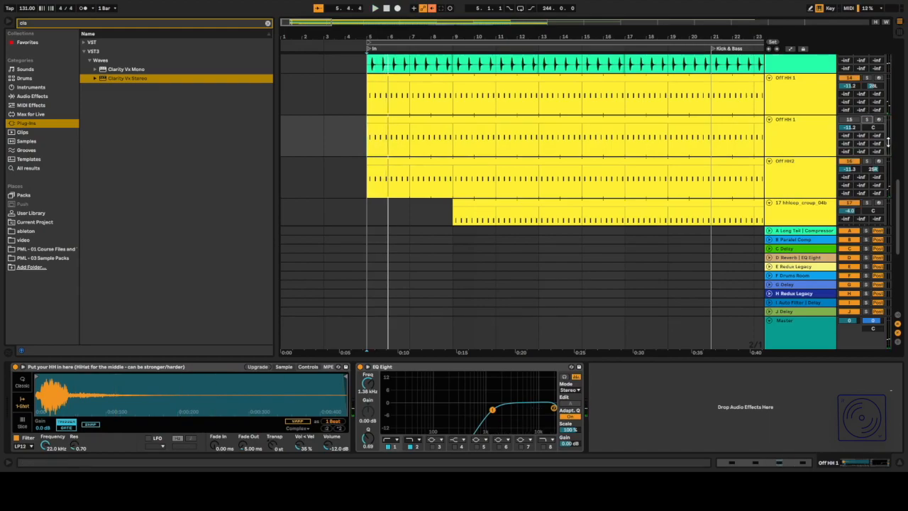
pyautogui.scroll(-1, 878, 149)
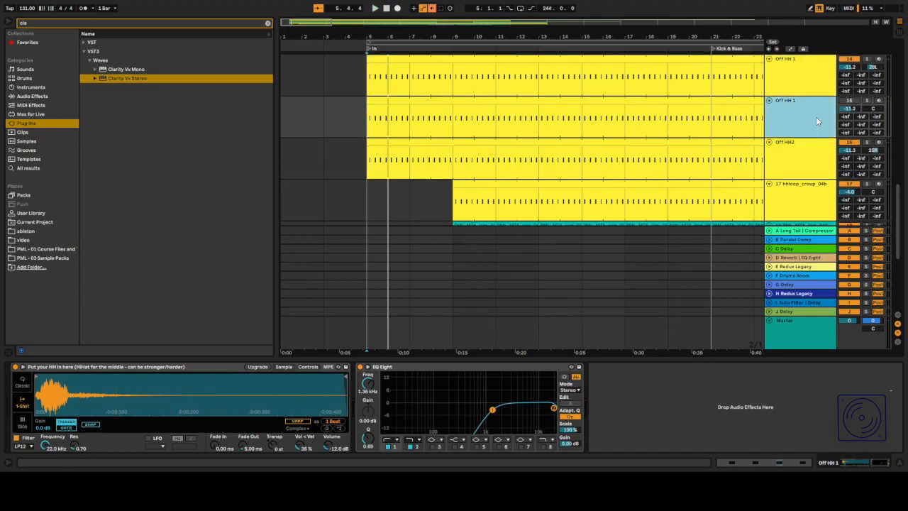
pyautogui.press('Delete')
# Play the hhloop_croup_04b track from bar 9 in solo and again within the full mix
pyautogui.click(452, 162)
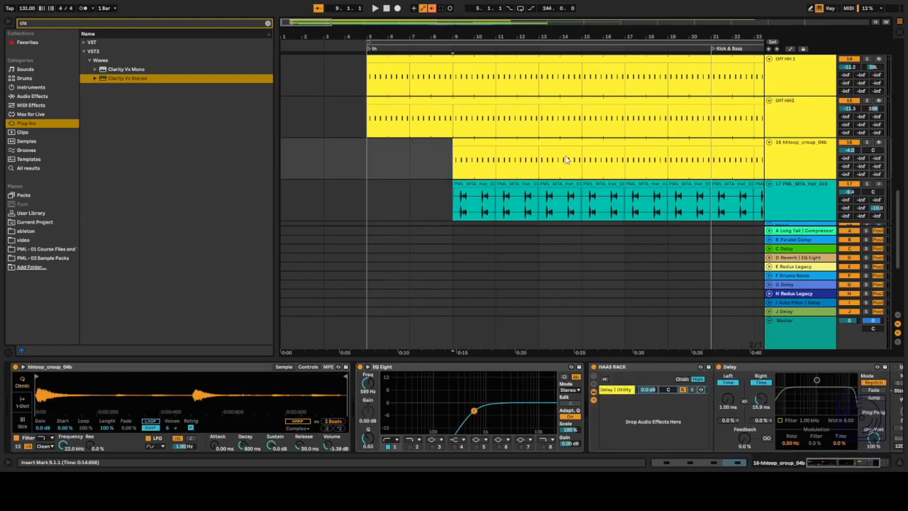
pyautogui.press('space')
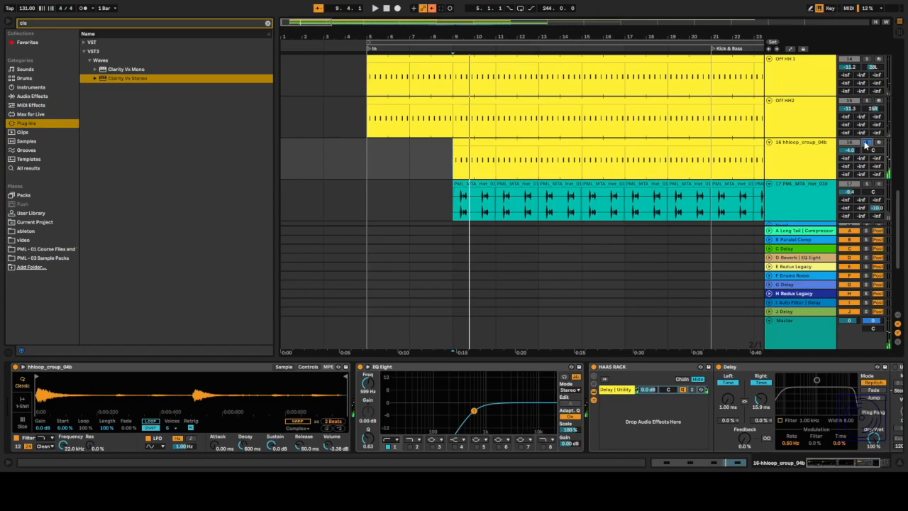
pyautogui.press('space')
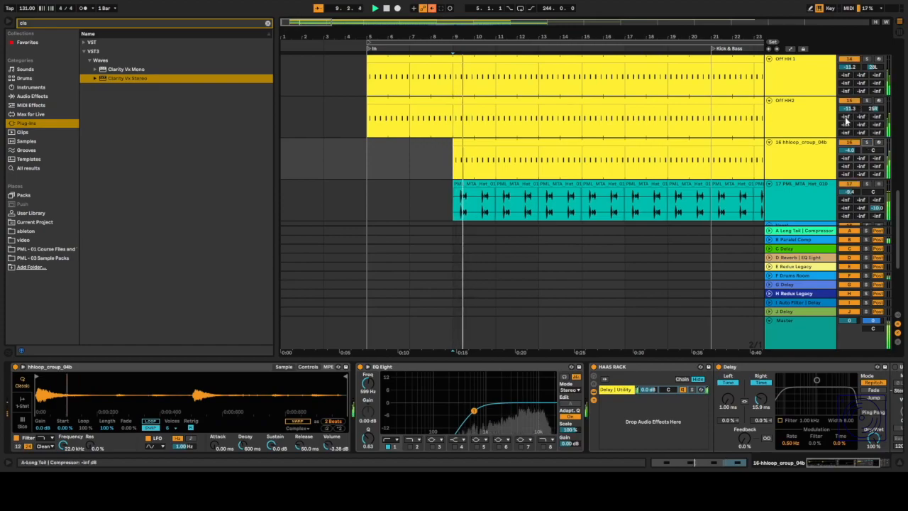
# Solo the PML_MTA_Hat_010 track and listen to its pattern from bar 9
pyautogui.scroll(-1, 795, 135)
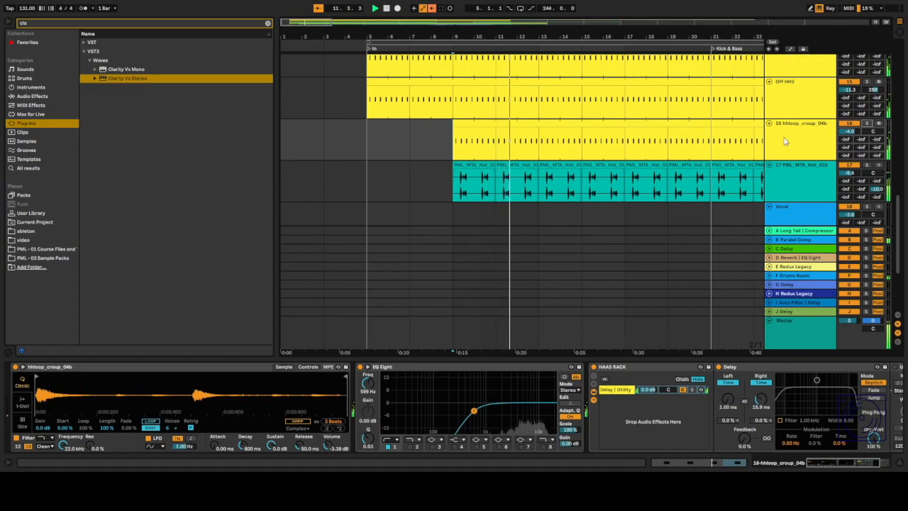
pyautogui.scroll(-1, 786, 139)
pyautogui.scroll(-2, 699, 146)
pyautogui.scroll(-1, 699, 147)
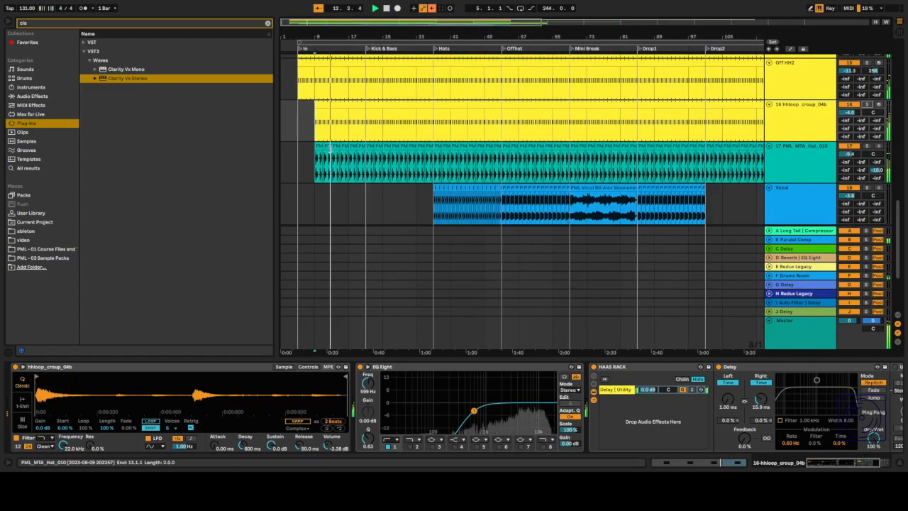
pyautogui.scroll(1, 698, 147)
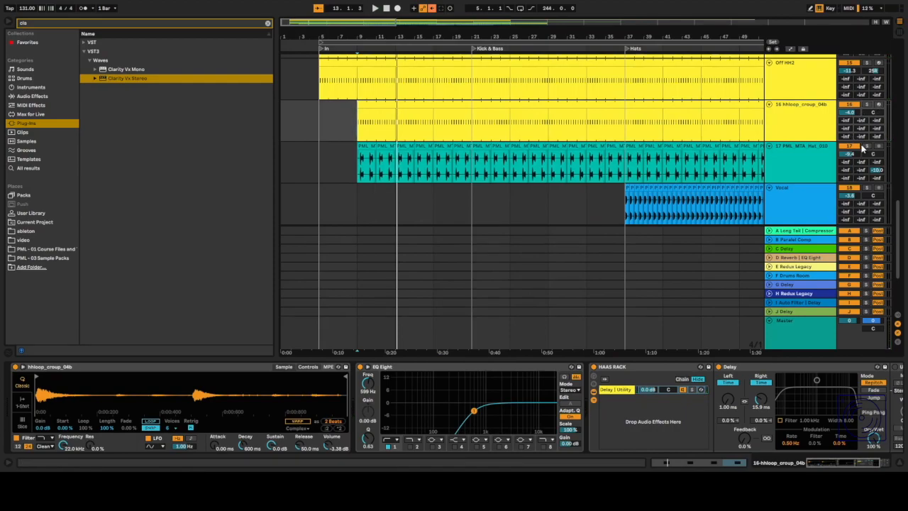
pyautogui.press('space')
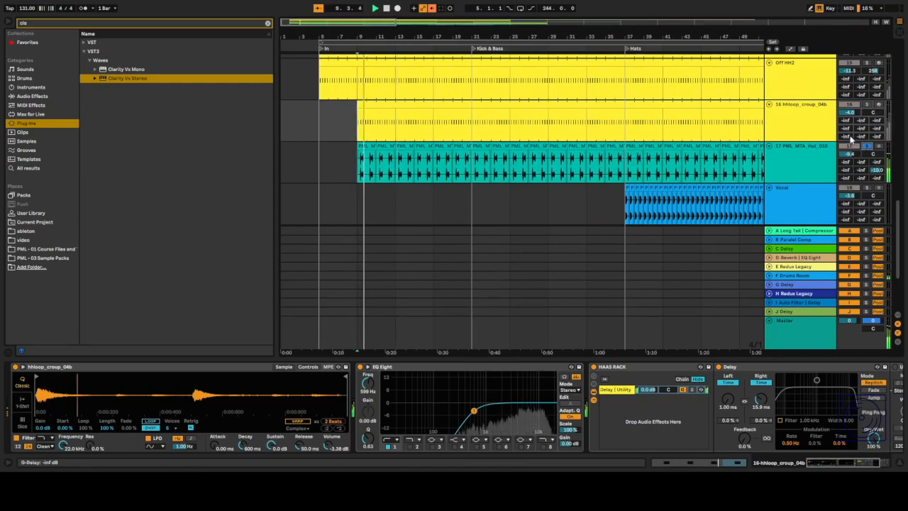
pyautogui.press('space')
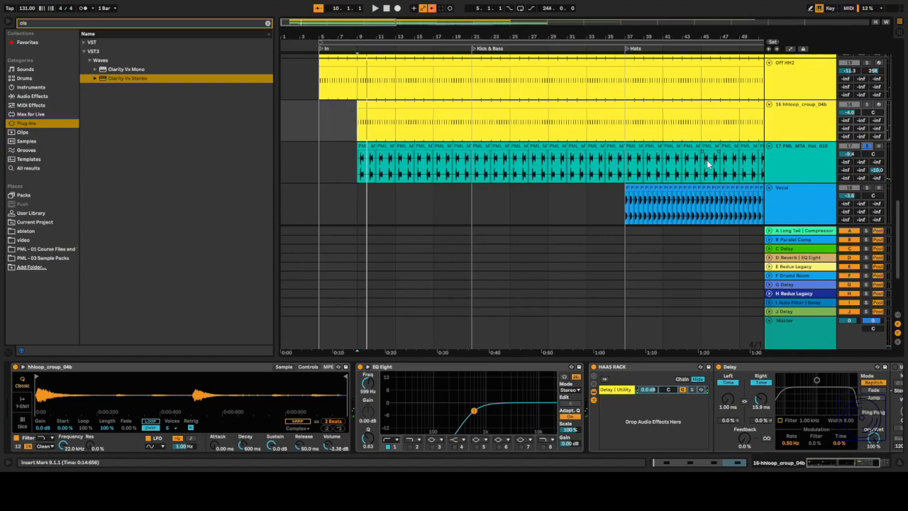
pyautogui.scroll(3, 730, 169)
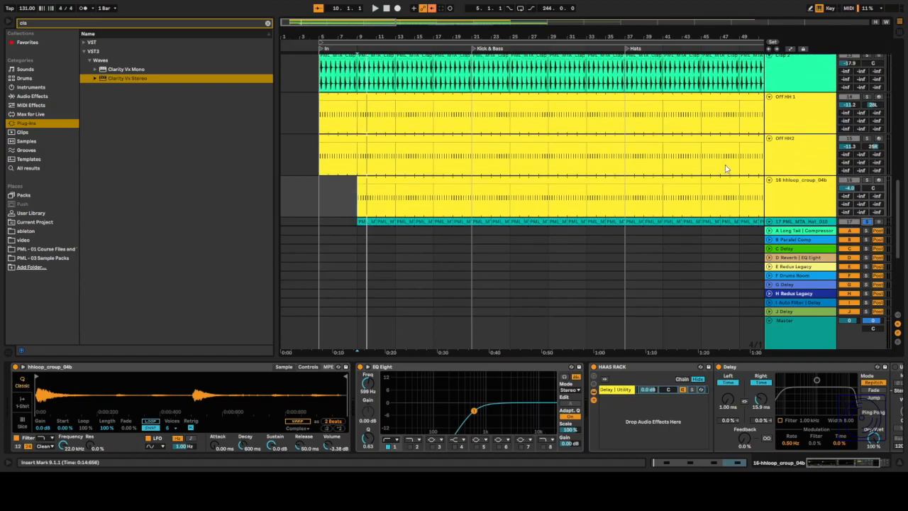
# Solo the Vocal track and play its pattern from bar 37, where the Hats section begins
pyautogui.scroll(6, 762, 177)
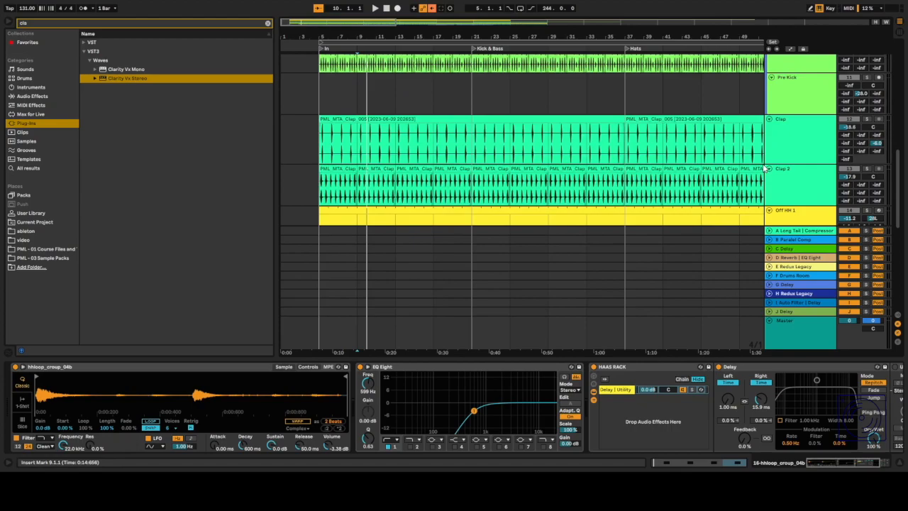
pyautogui.scroll(-6, 765, 163)
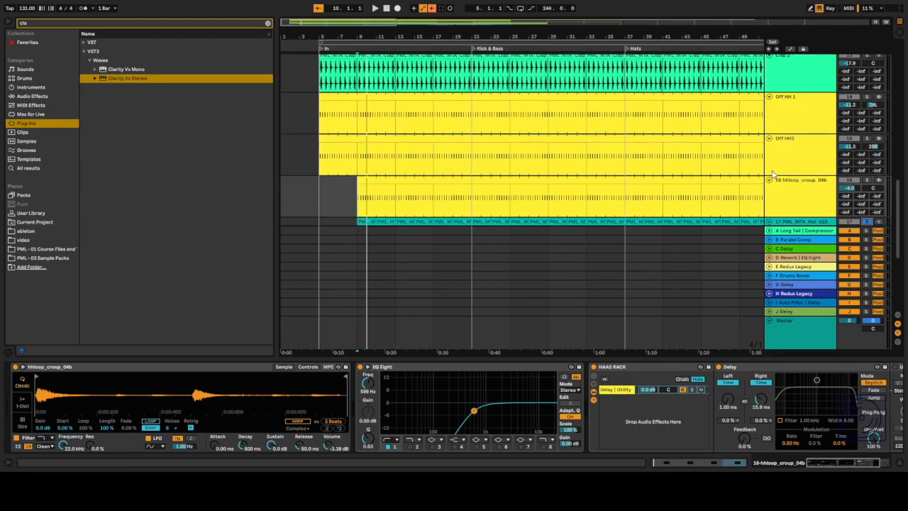
pyautogui.scroll(8, 768, 173)
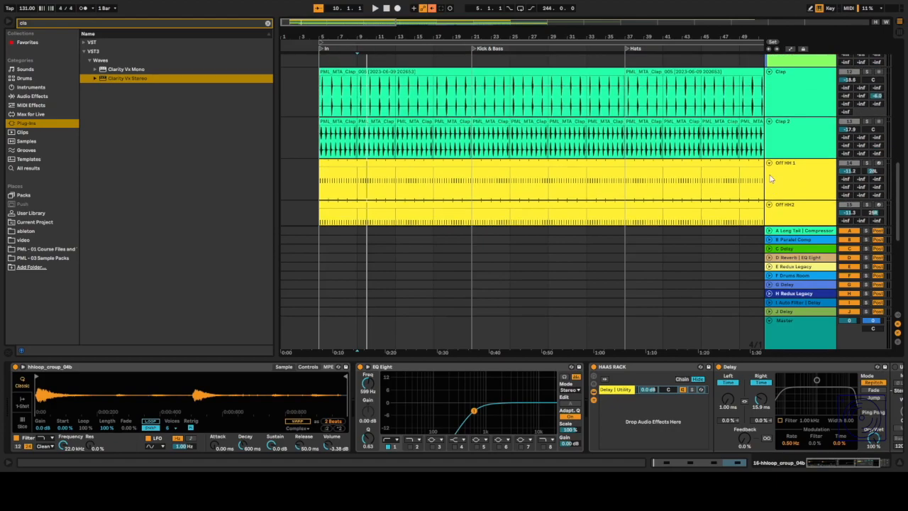
pyautogui.scroll(3, 773, 169)
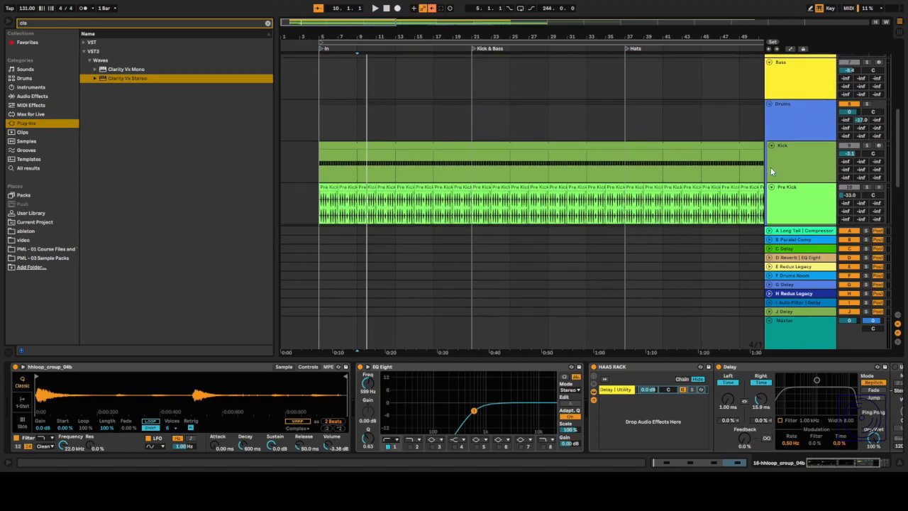
pyautogui.scroll(-8, 775, 160)
pyautogui.scroll(-12, 780, 164)
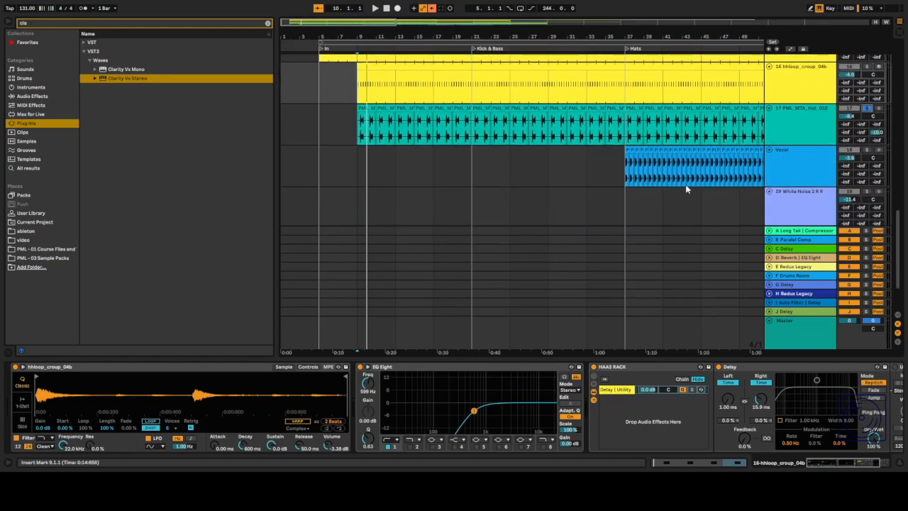
pyautogui.click(600, 168)
pyautogui.press('space')
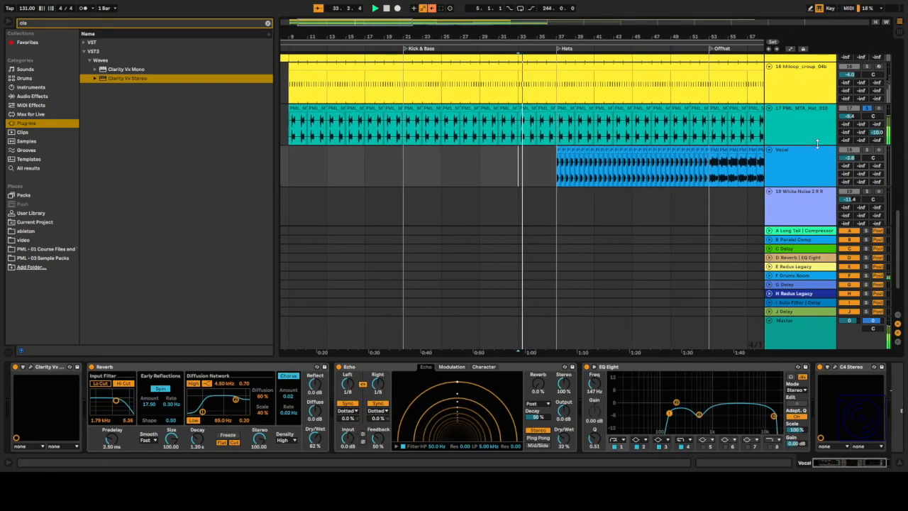
pyautogui.click(555, 179)
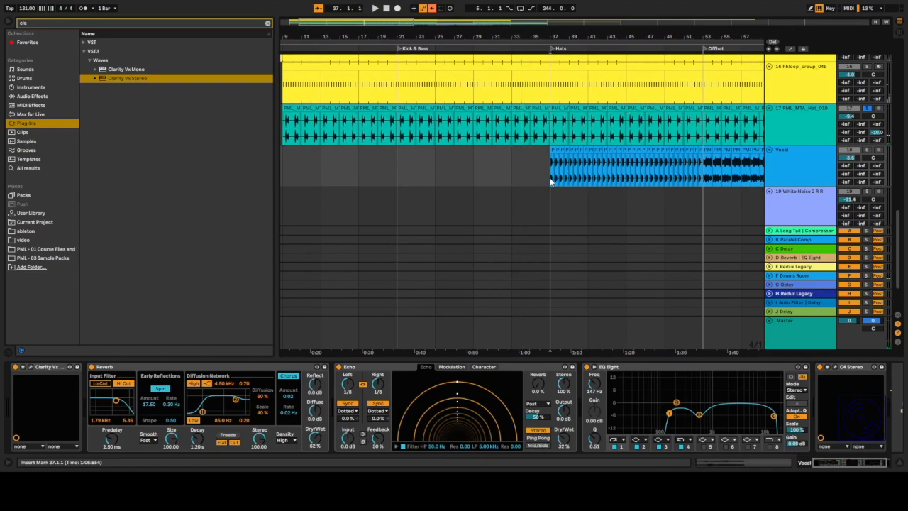
pyautogui.press('space')
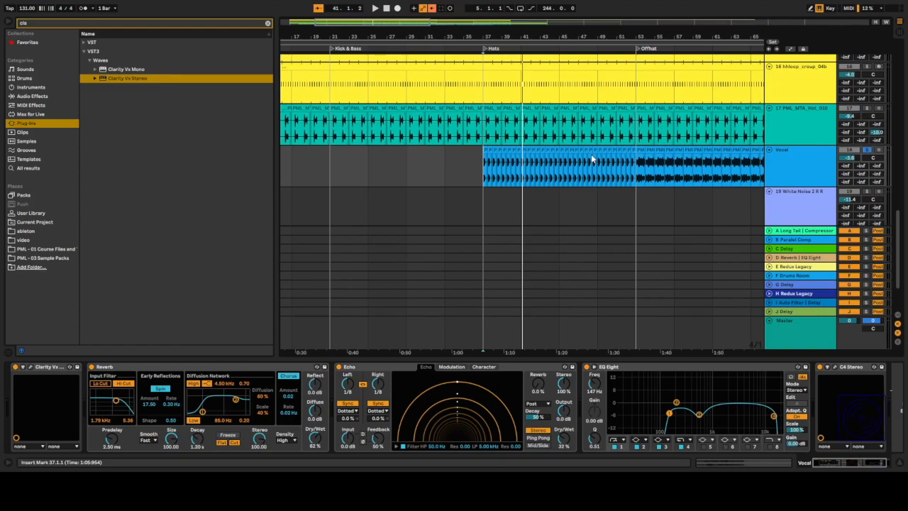
pyautogui.press('space')
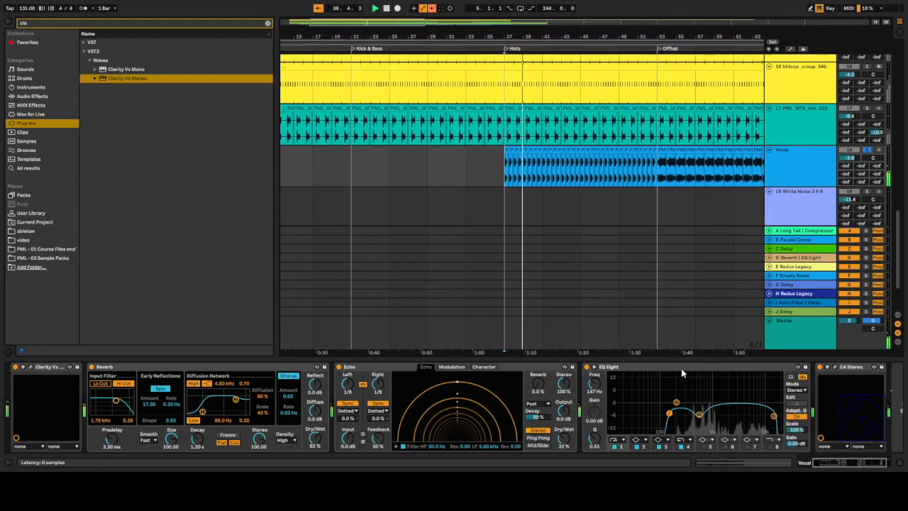
# Try boosting the third band of the Vocal's EQ Eight to 15 dB around 638 Hz, and restore its cut of -6.32 dB at 563 Hz
pyautogui.moveTo(676, 402); pyautogui.dragTo(699, 415)
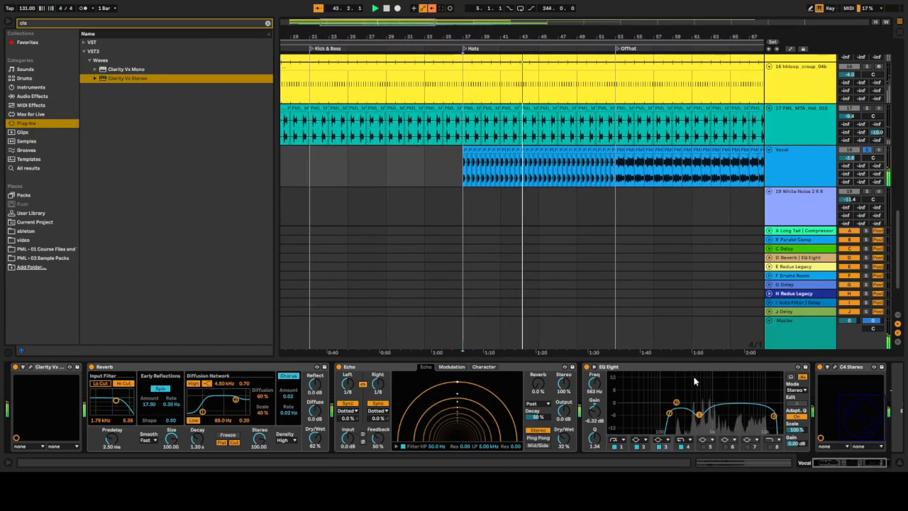
pyautogui.moveTo(698, 414); pyautogui.dragTo(703, 393)
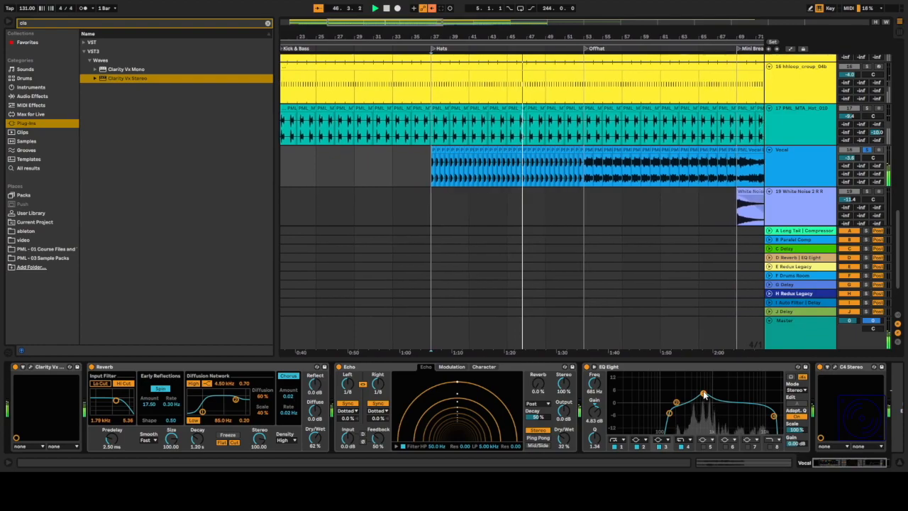
pyautogui.moveTo(702, 394); pyautogui.dragTo(702, 374)
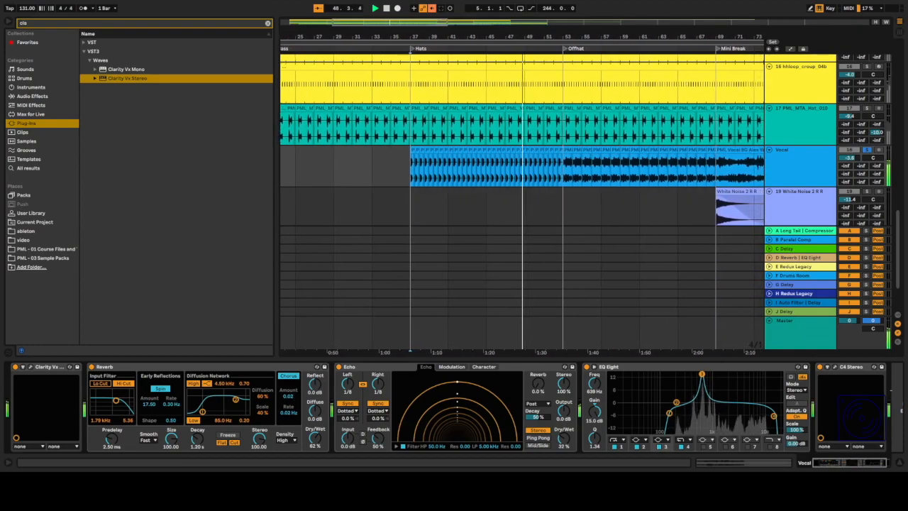
pyautogui.moveTo(701, 373); pyautogui.dragTo(698, 414)
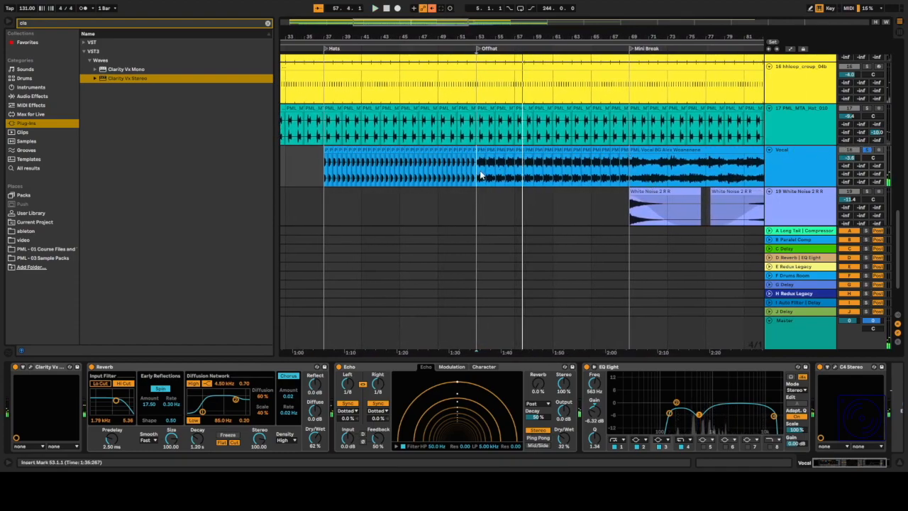
# Select the Vocal clips from bar 53 to bar 69 and play the full mix from there into the Mini Break
pyautogui.moveTo(479, 175); pyautogui.dragTo(628, 178)
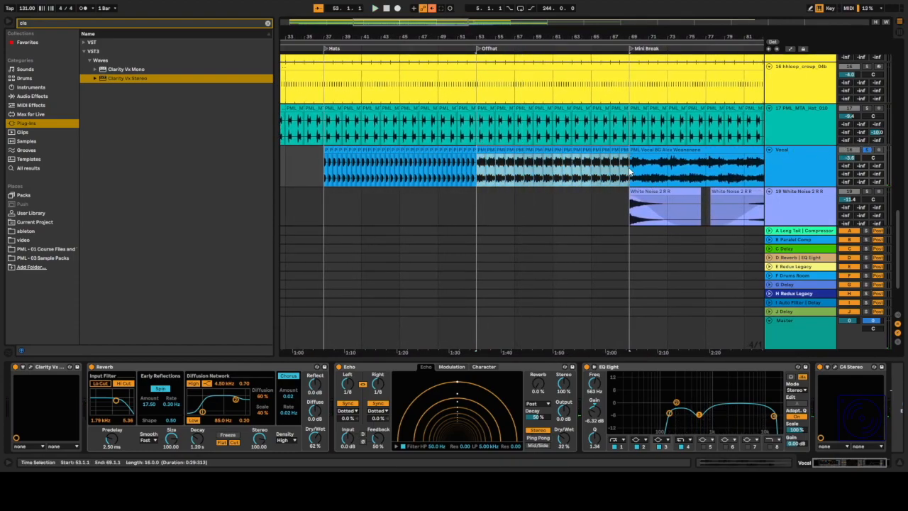
pyautogui.scroll(4, 624, 177)
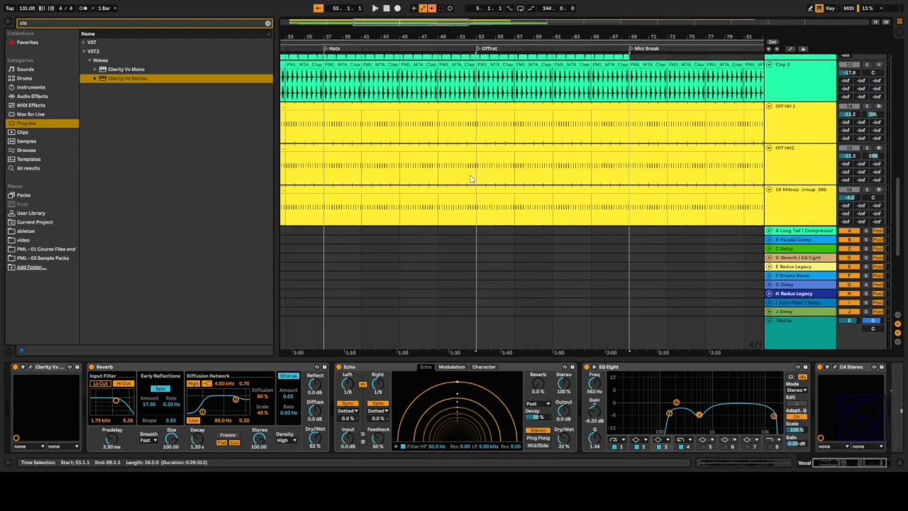
pyautogui.scroll(-5, 518, 124)
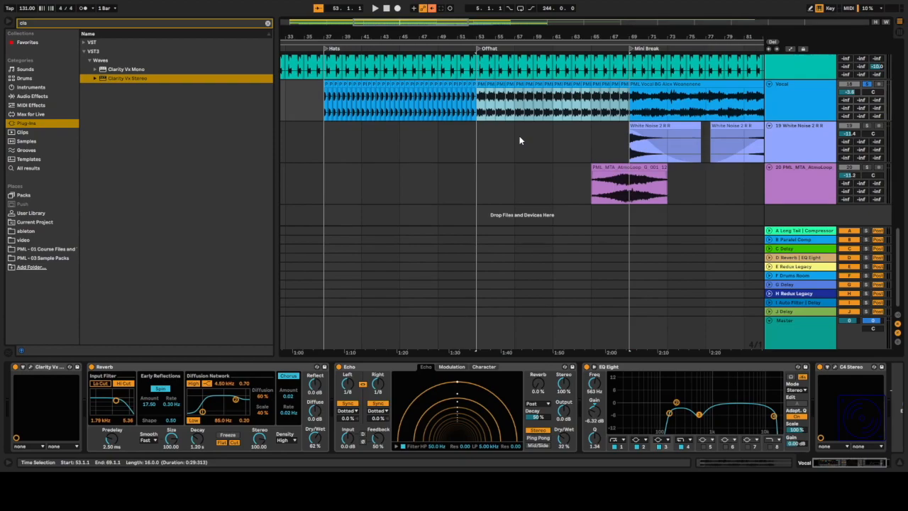
pyautogui.press('space')
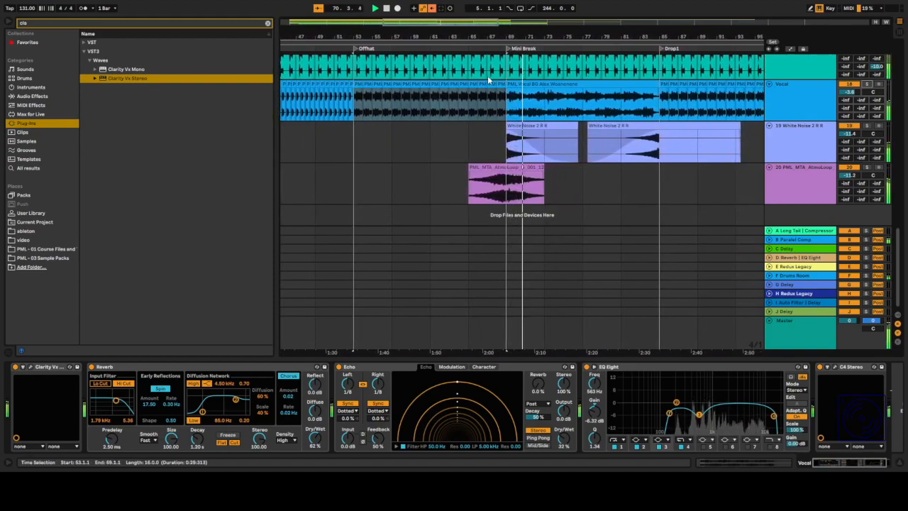
# Deactivate the long vocal clip in the Mini Break during playback to compare, and reactivate it
pyautogui.click(604, 82)
pyautogui.press('0')
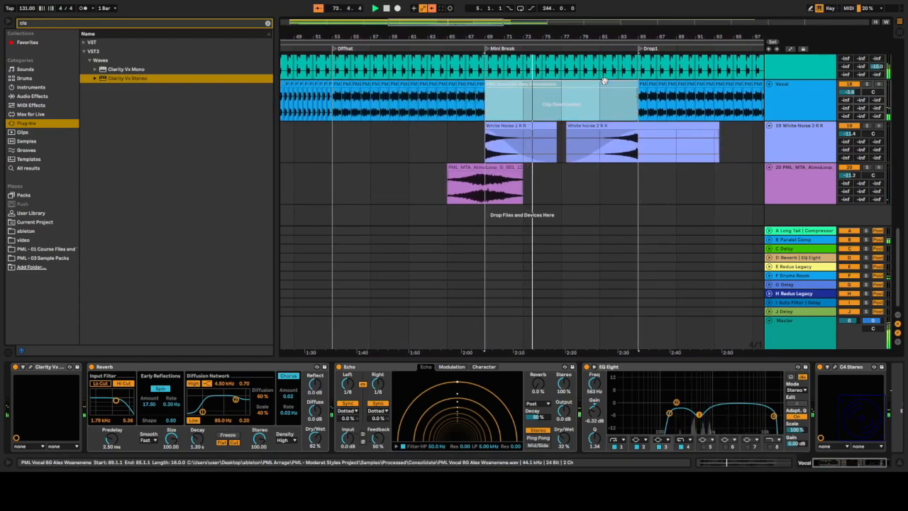
pyautogui.press('0')
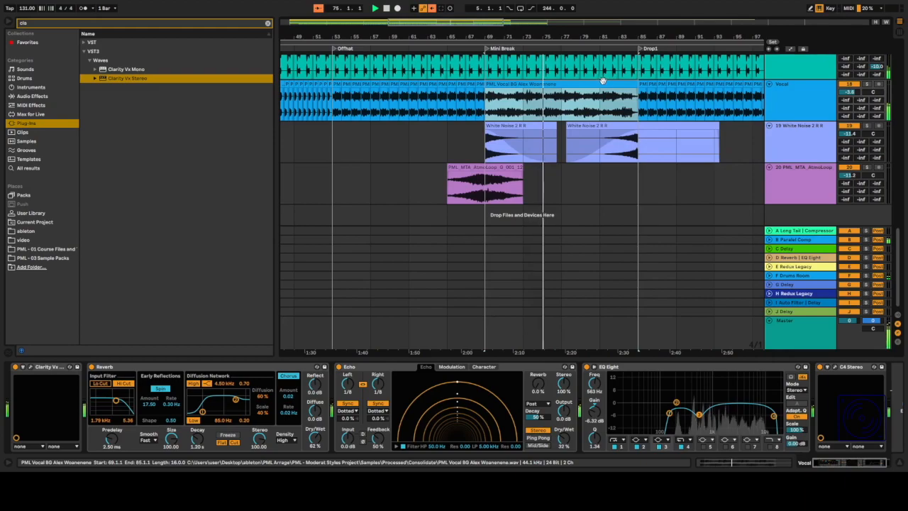
# Inspect the second White Noise clip, stop playback and place the insert marker at bar 57 on the PML_MTA_AtmoLoop track
pyautogui.click(607, 150)
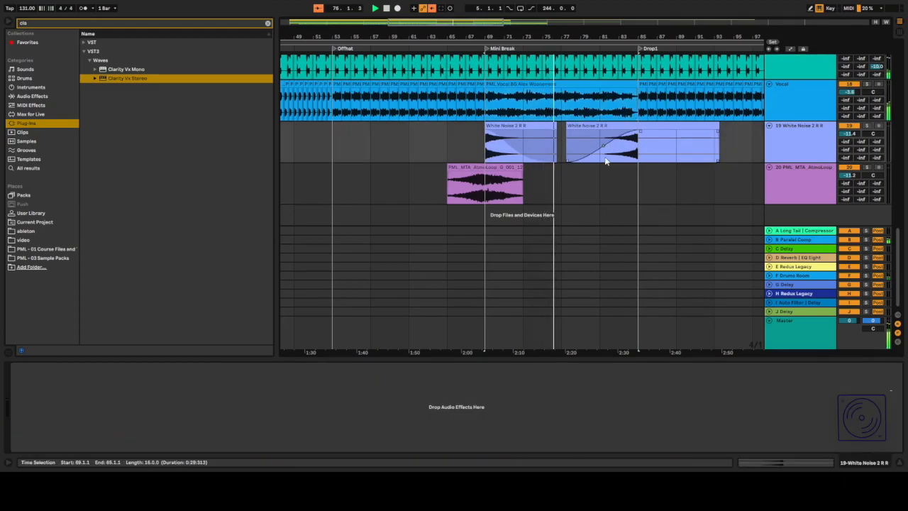
pyautogui.click(605, 149)
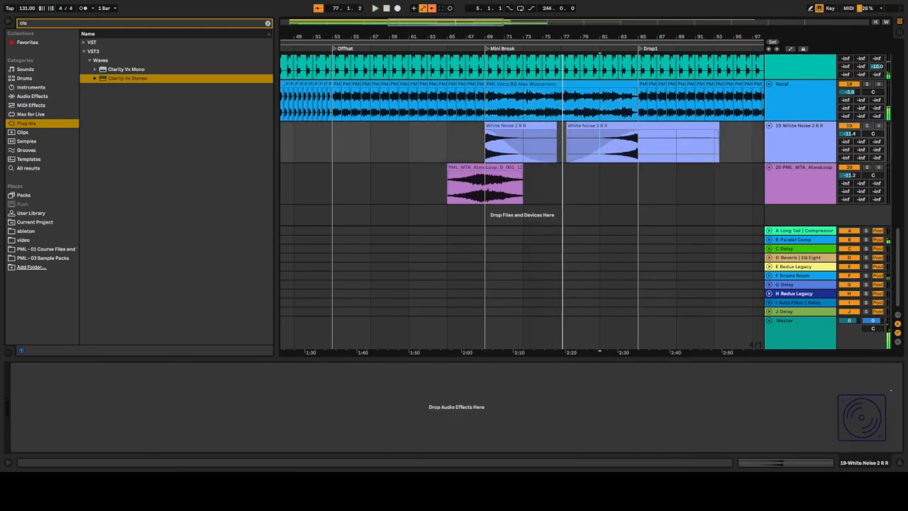
pyautogui.click(382, 200)
pyautogui.press('space')
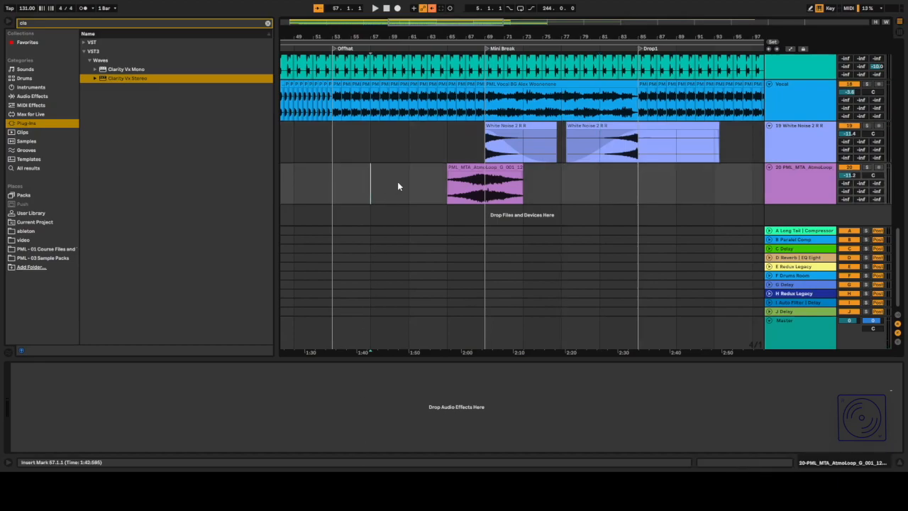
# Show the full arrangement length and review the tracks from White Noise and Vocal back through the hi-hats and claps to the Kick
pyautogui.hotkey('shift', 'w')
pyautogui.scroll(1, 404, 142)
pyautogui.scroll(2, 405, 145)
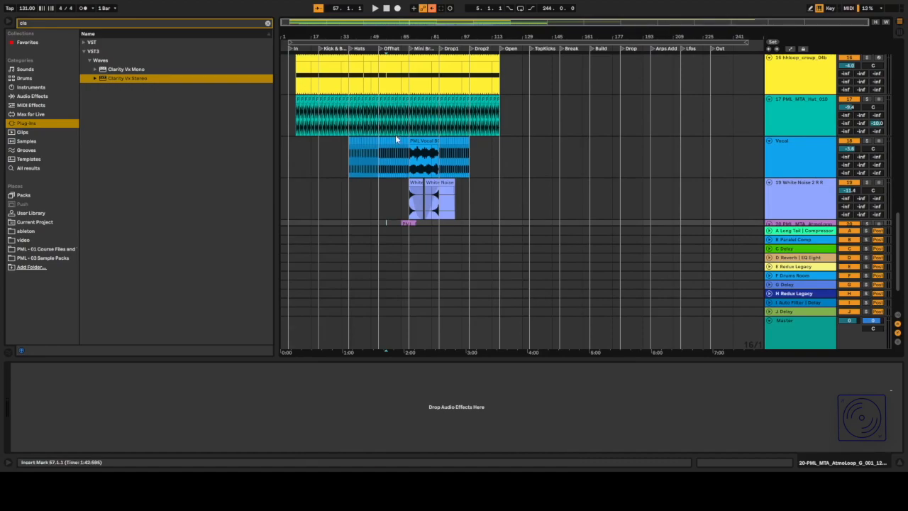
pyautogui.scroll(6, 311, 132)
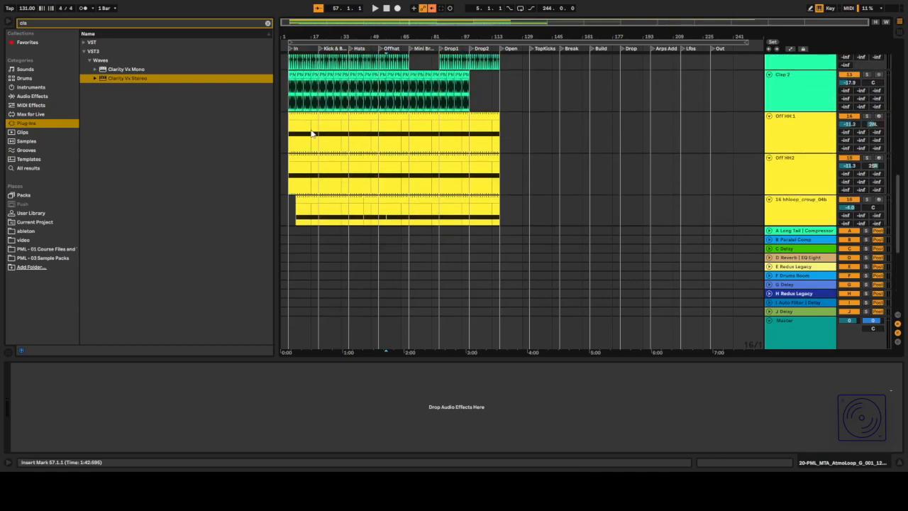
pyautogui.scroll(4, 311, 132)
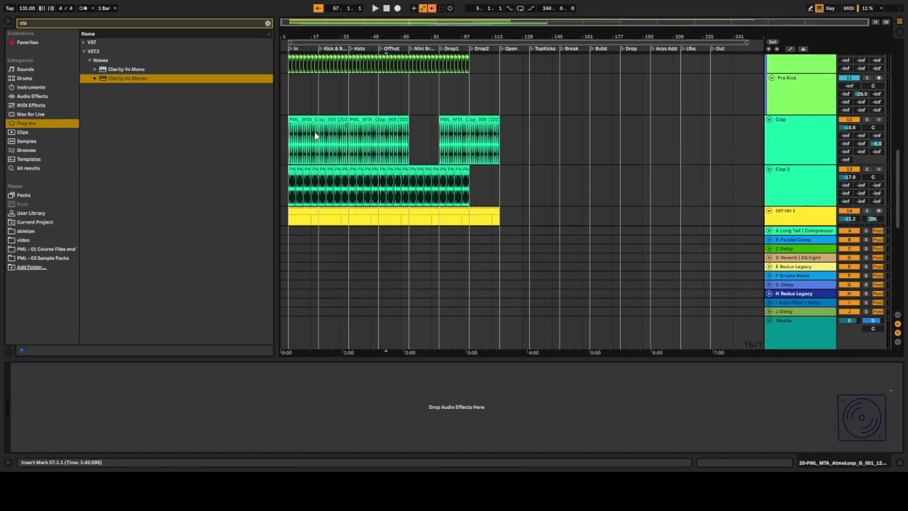
pyautogui.scroll(5, 317, 127)
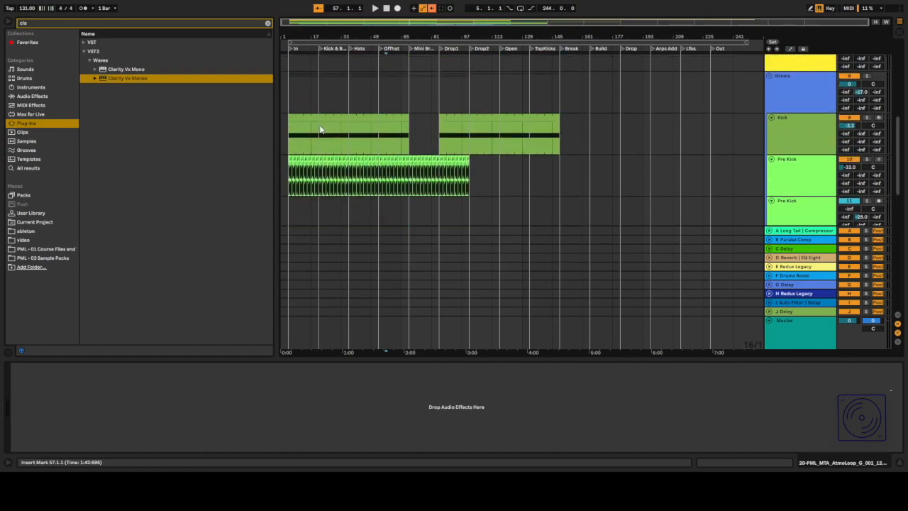